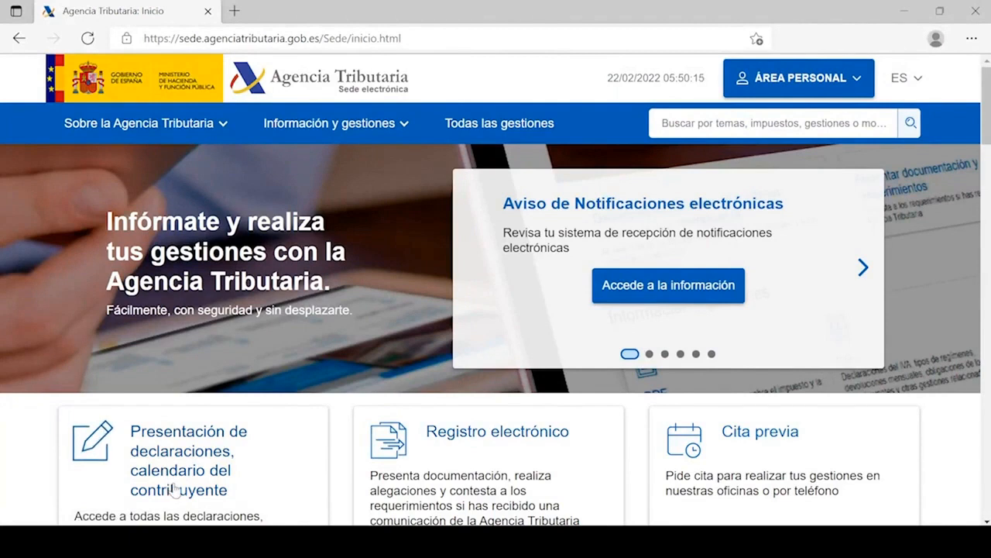
Open the catalogue of all declarations by model through the section for filing declarations and the taxpayer calendar.
click(212, 473)
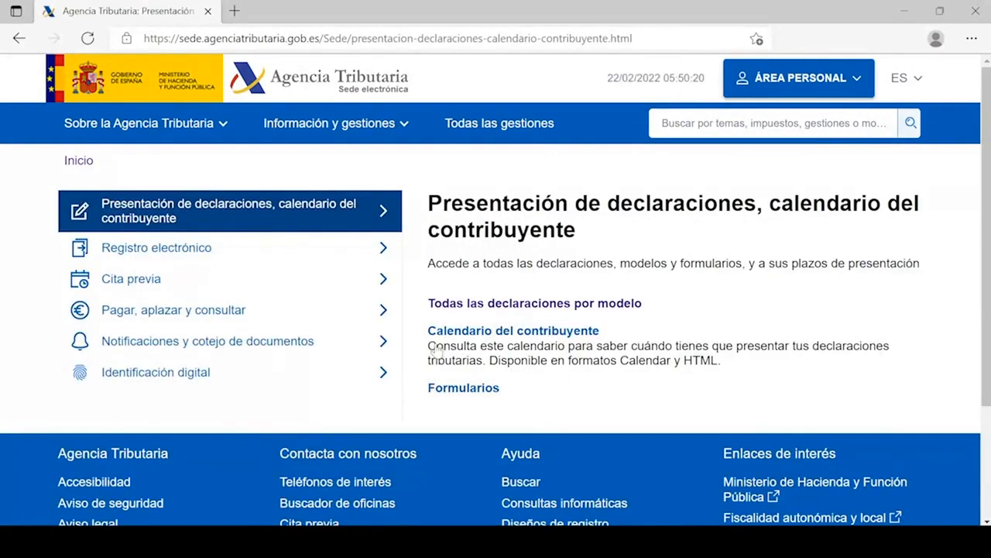
click(487, 310)
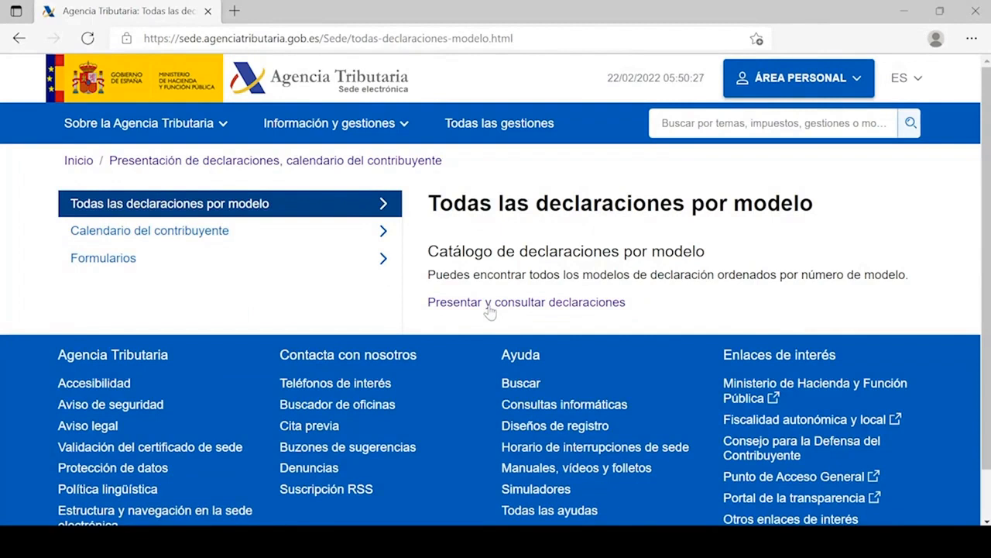
click(490, 304)
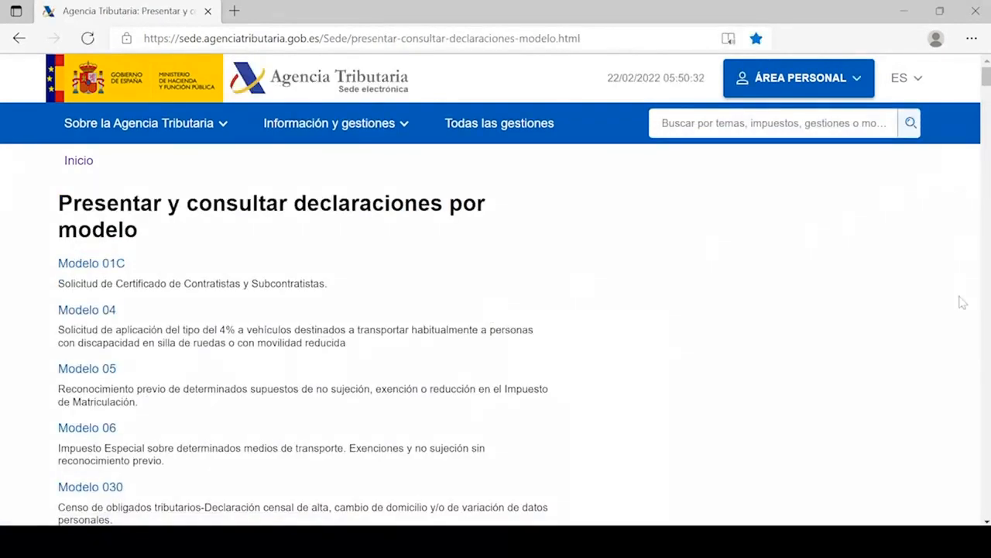
Find Modelo 200 (Impuesto sobre Sociedades) in the list of models and open its procedures page.
scroll(988, 484, down, 10)
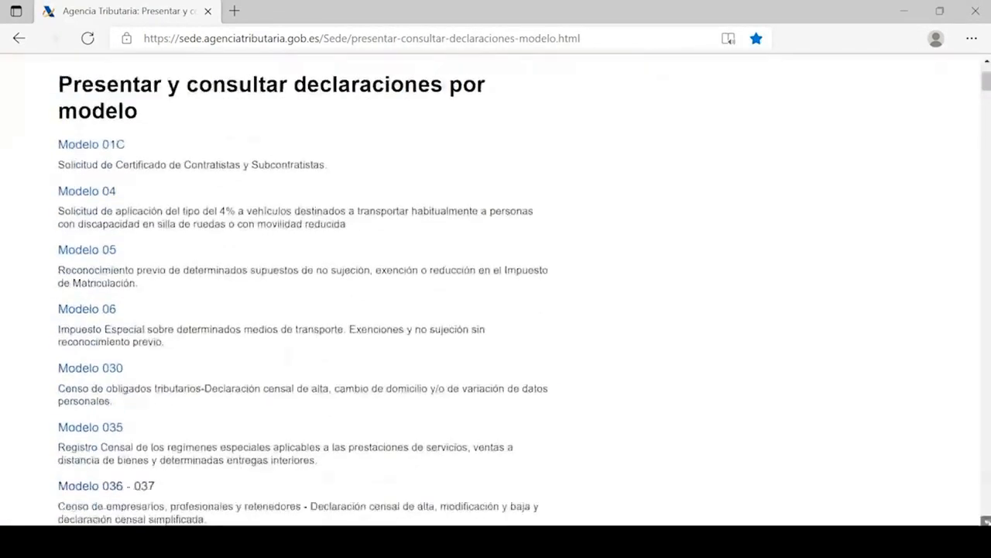
scroll(303, 288, down, 5)
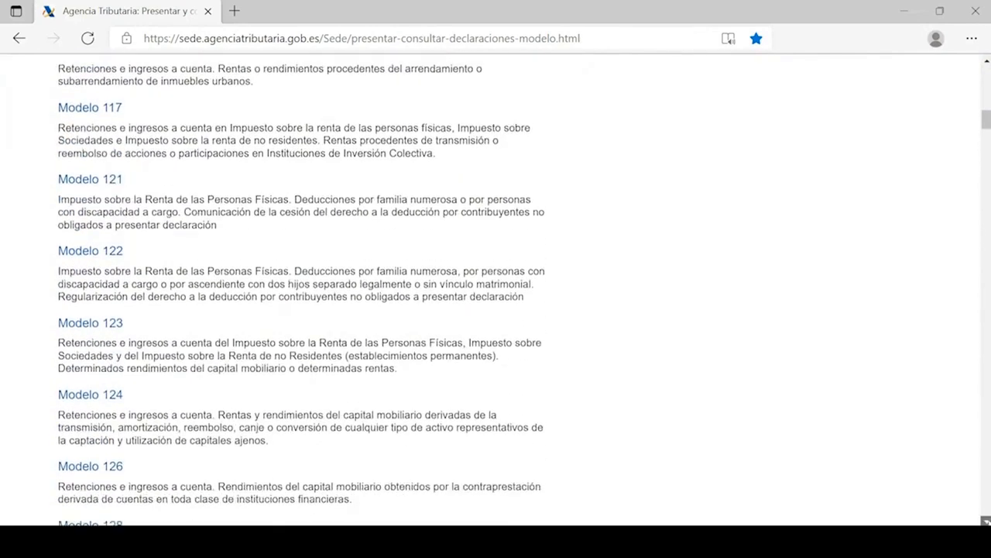
scroll(114, 300, down, 10)
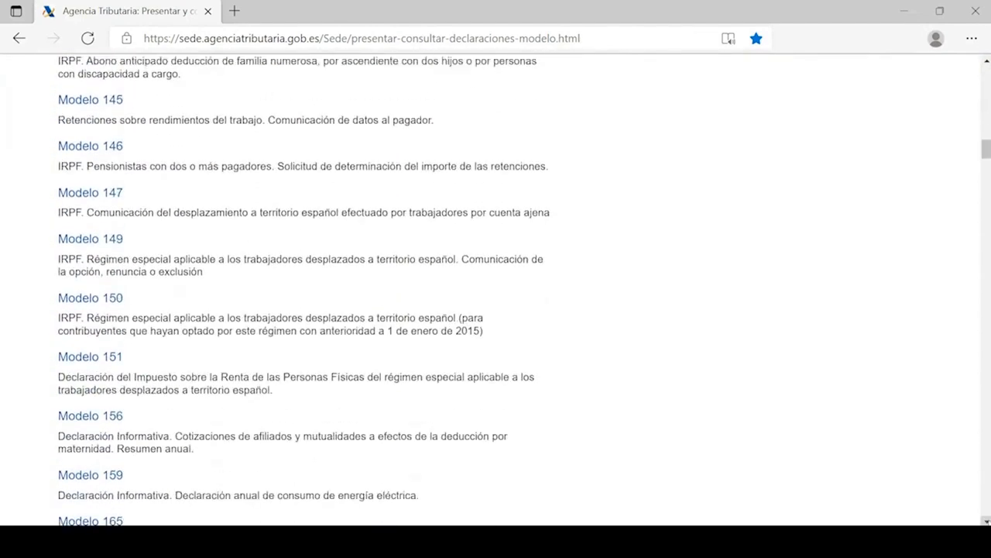
click(113, 298)
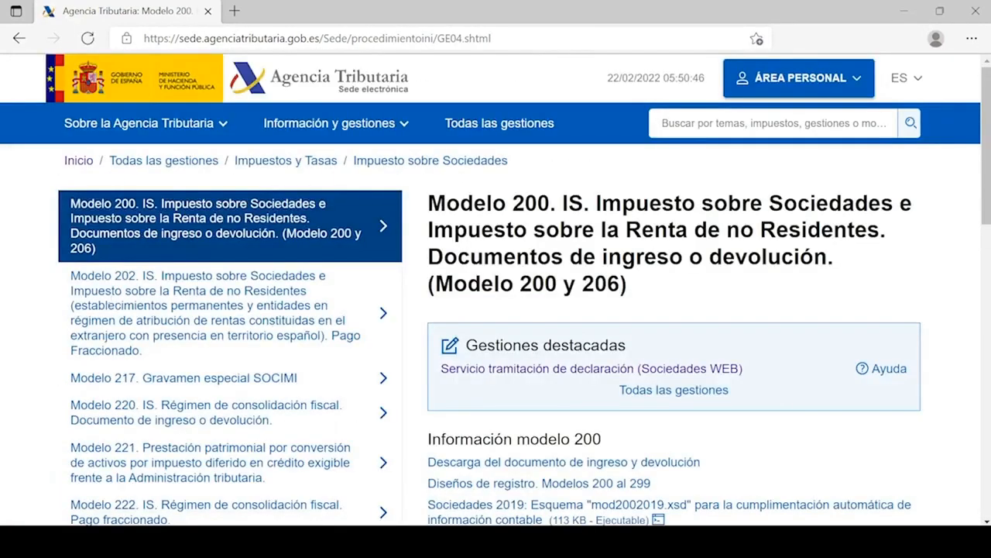
Enter the Sociedades WEB declaration service with a digital certificate and accept the identification data for ejercicio 2020.
click(604, 369)
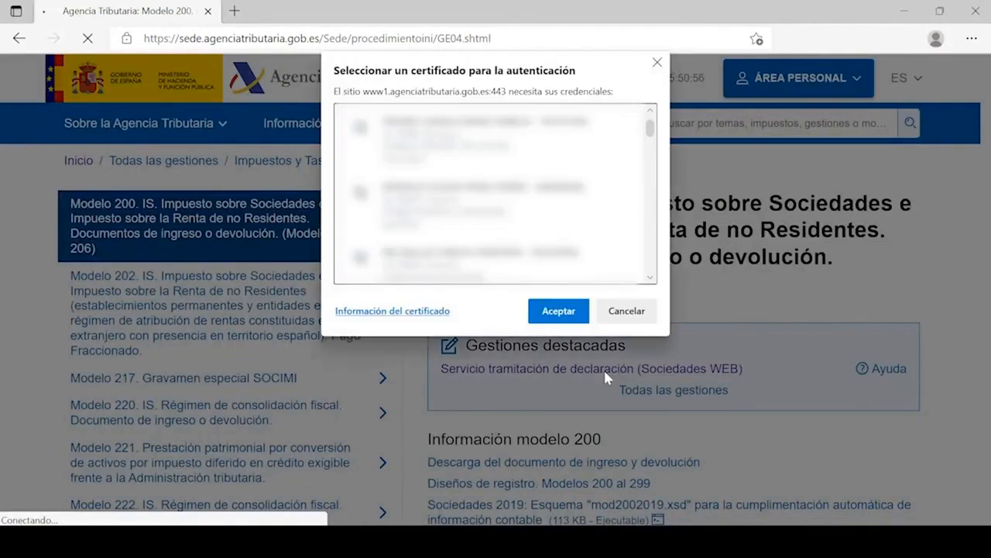
click(651, 276)
click(573, 186)
click(551, 308)
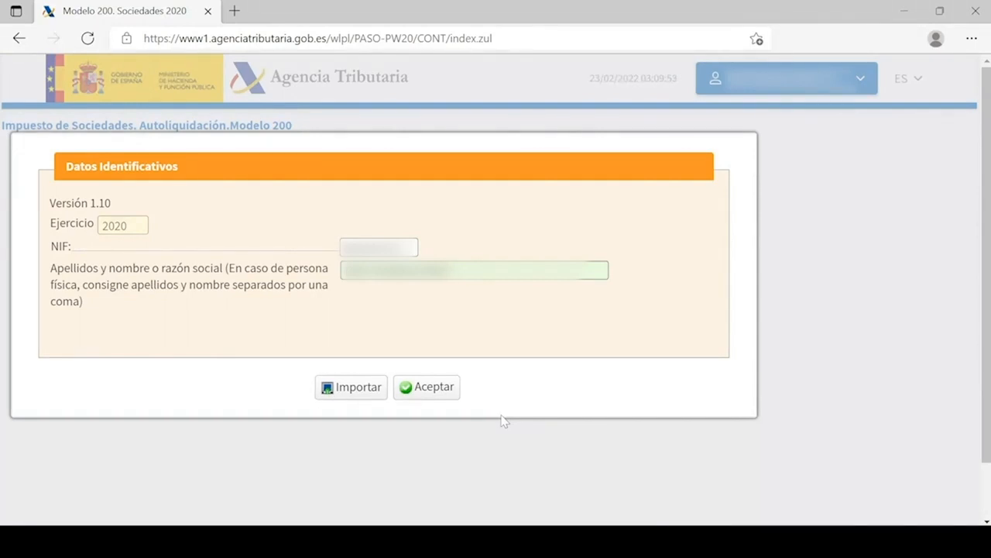
click(438, 389)
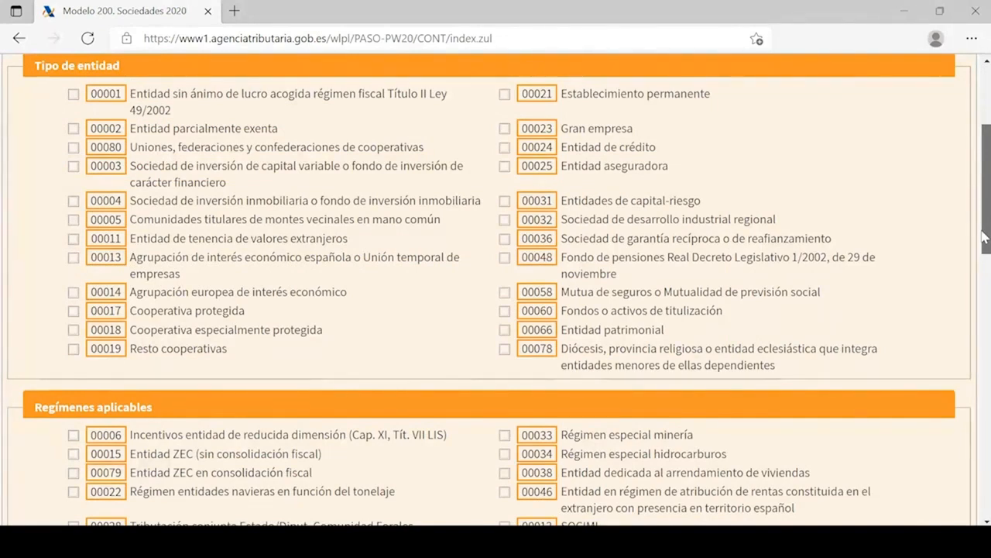
Review the declaration's entity type, applicable regimes, other characters, account statement models and tax period settings.
drag(984, 237, 984, 239)
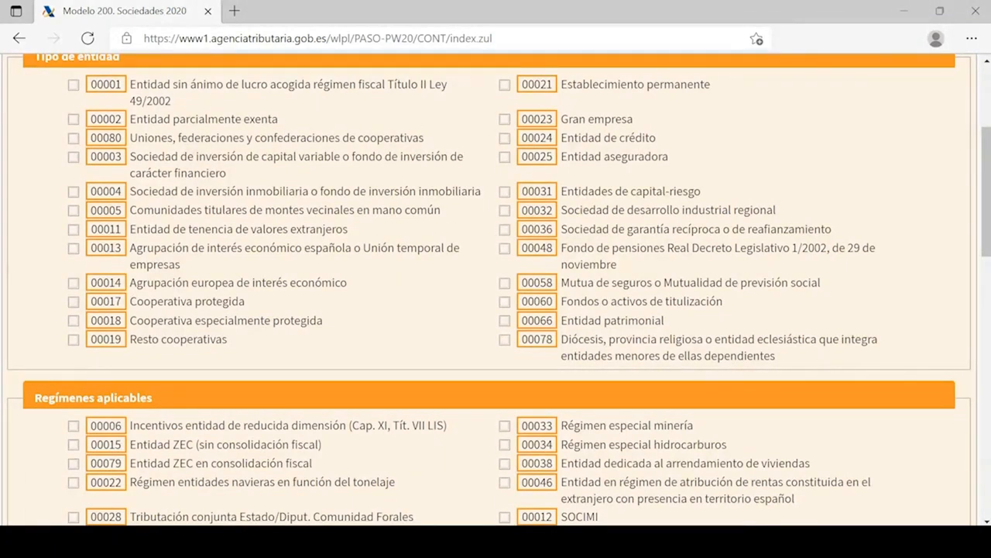
drag(989, 196, 989, 254)
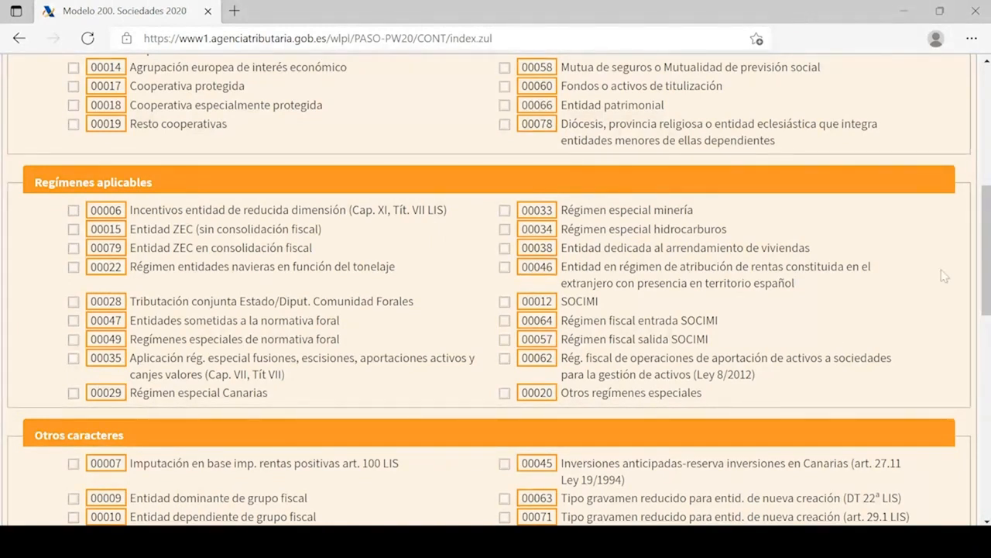
scroll(985, 276, down, 2)
drag(986, 276, 986, 290)
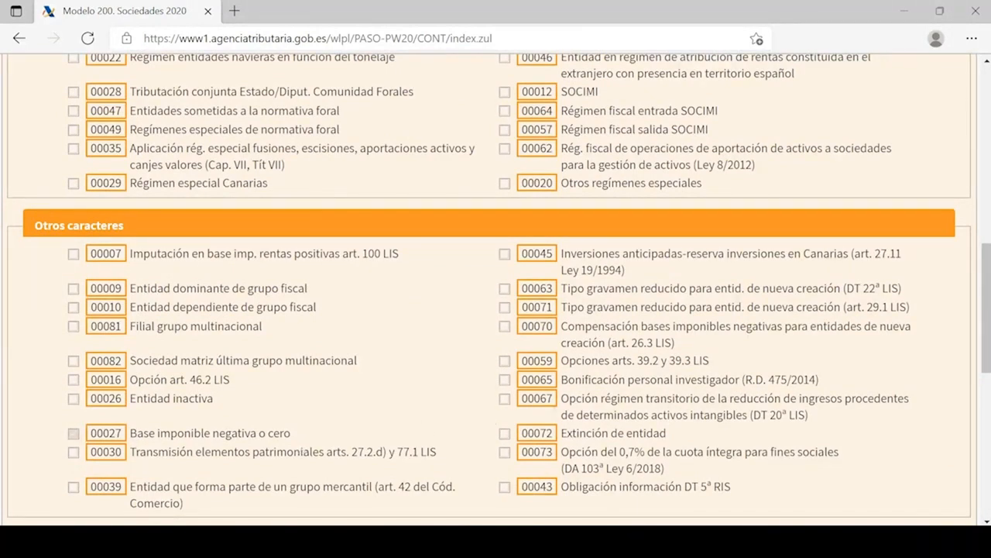
scroll(989, 328, down, 1)
scroll(988, 328, down, 2)
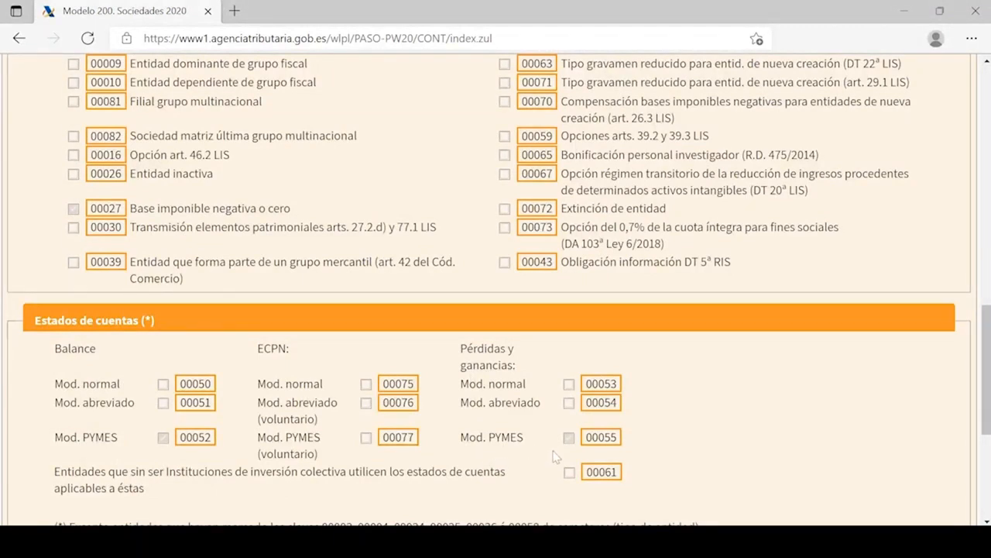
drag(987, 347, 988, 389)
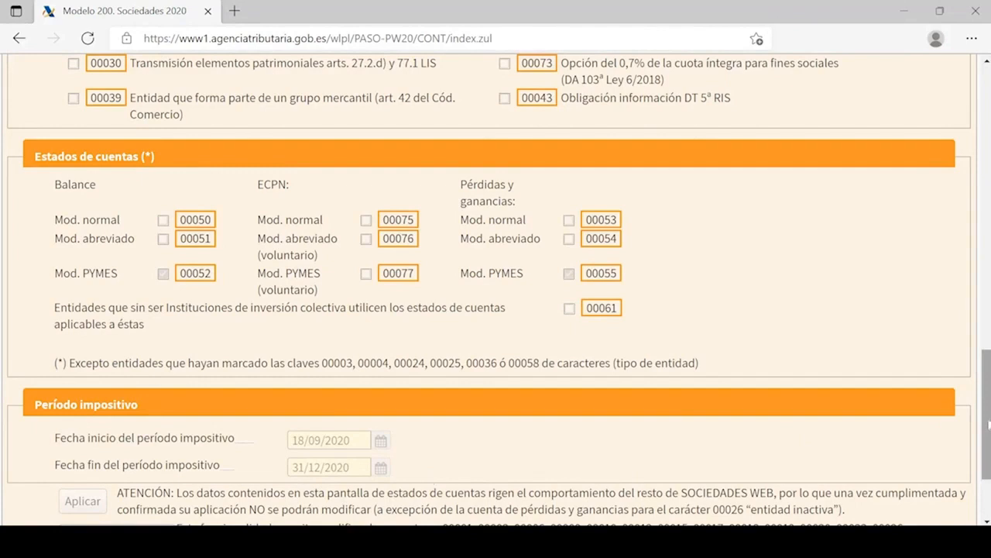
scroll(989, 424, down, 2)
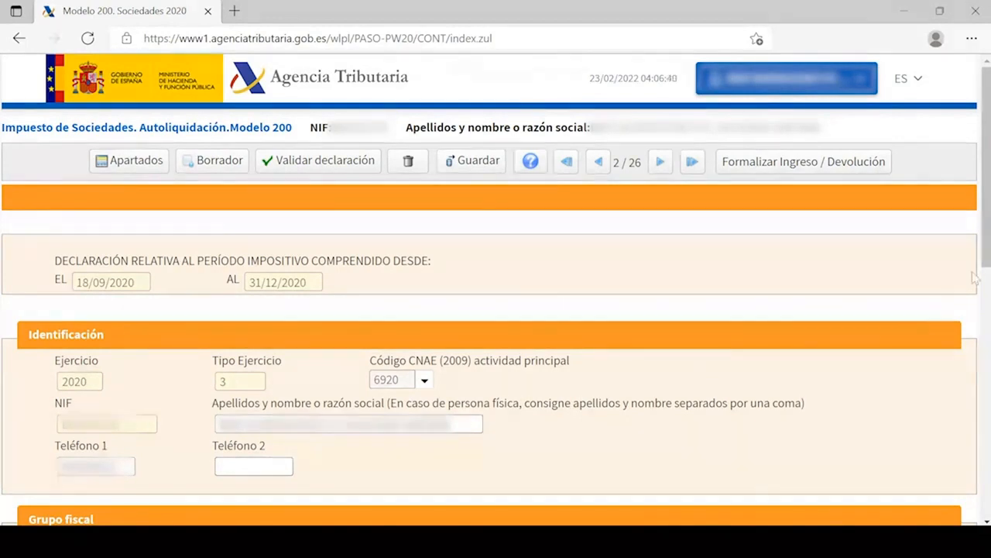
Review the Identificación, Grupo fiscal, Grupo mercantil, Personal asalariado and Declaración complementaria sections on page 2 of 26.
scroll(652, 385, down, 3)
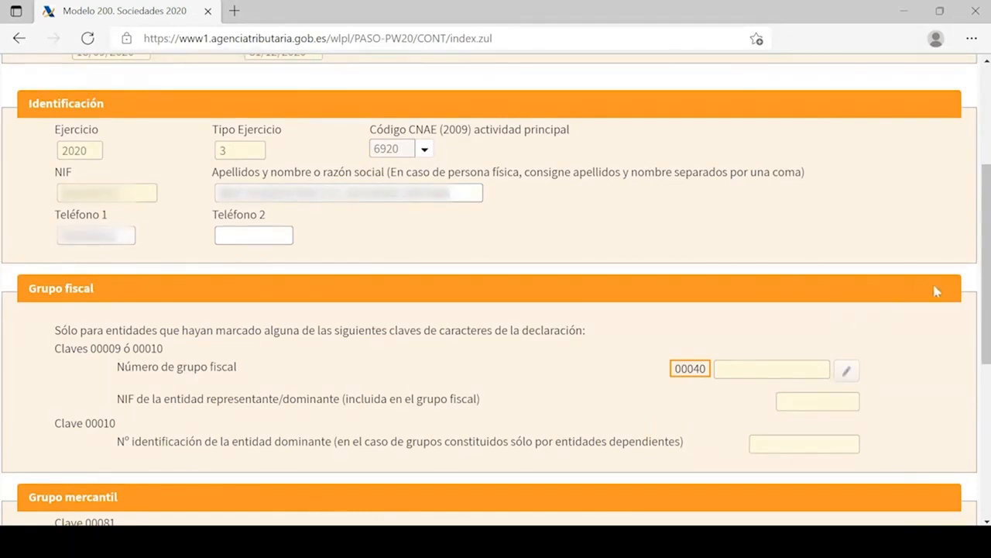
scroll(987, 300, down, 3)
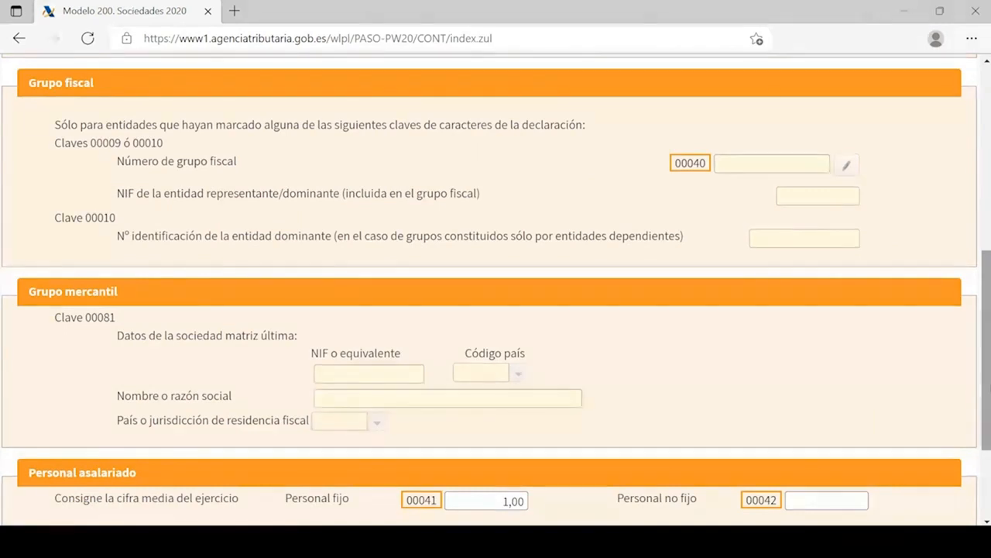
scroll(988, 300, down, 2)
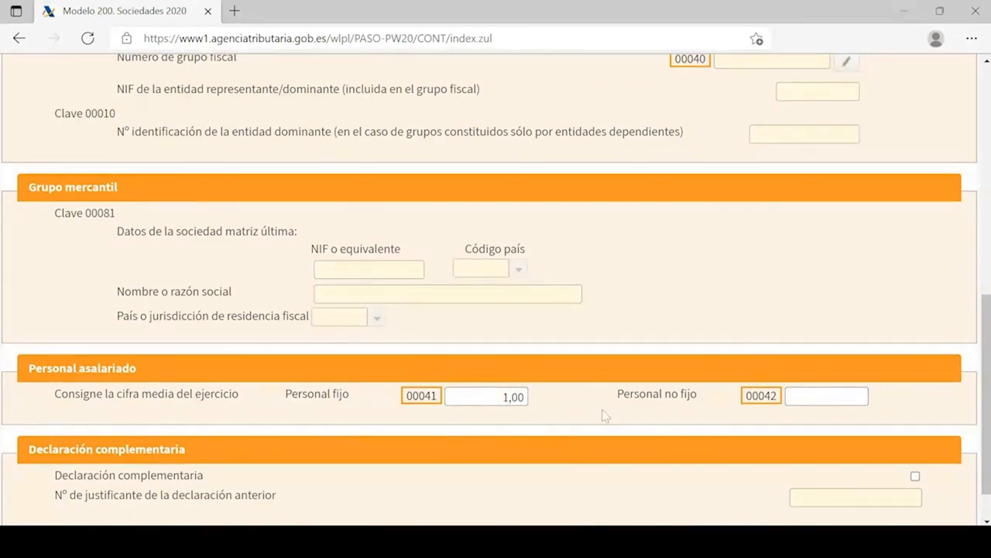
scroll(496, 290, down, 2)
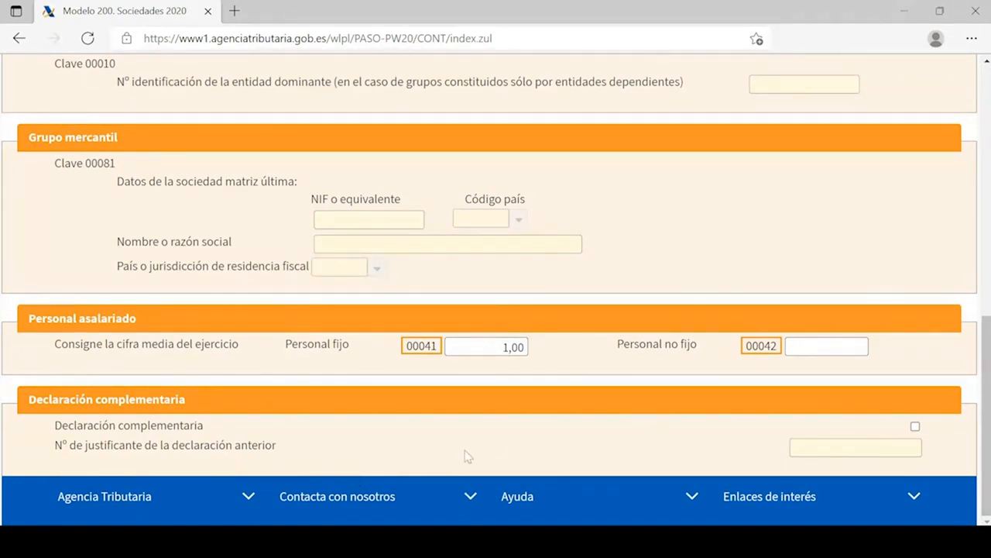
Advance past the legal representatives and administrators pages and examine the declarant's participations in other entities on page 5 of 26.
drag(985, 389, 985, 147)
click(660, 155)
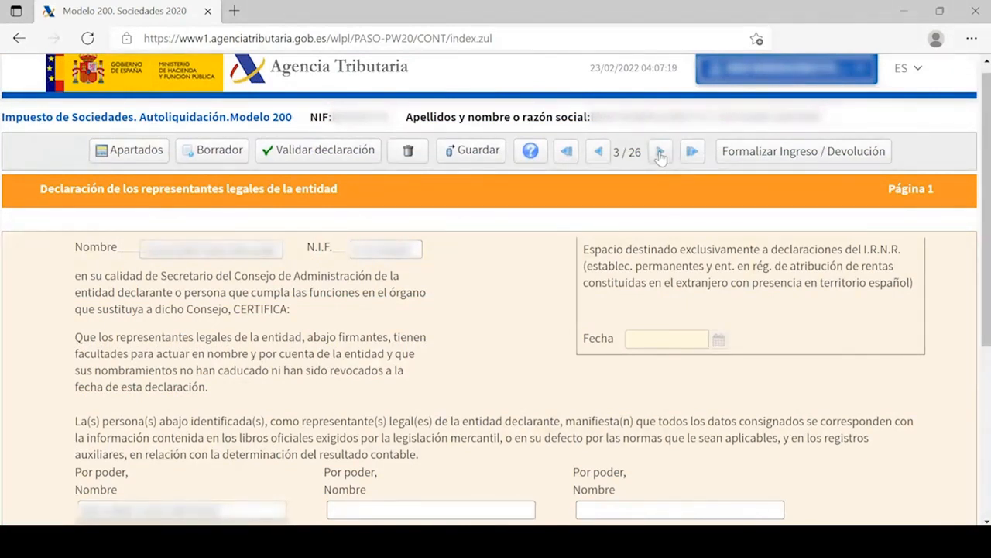
click(661, 153)
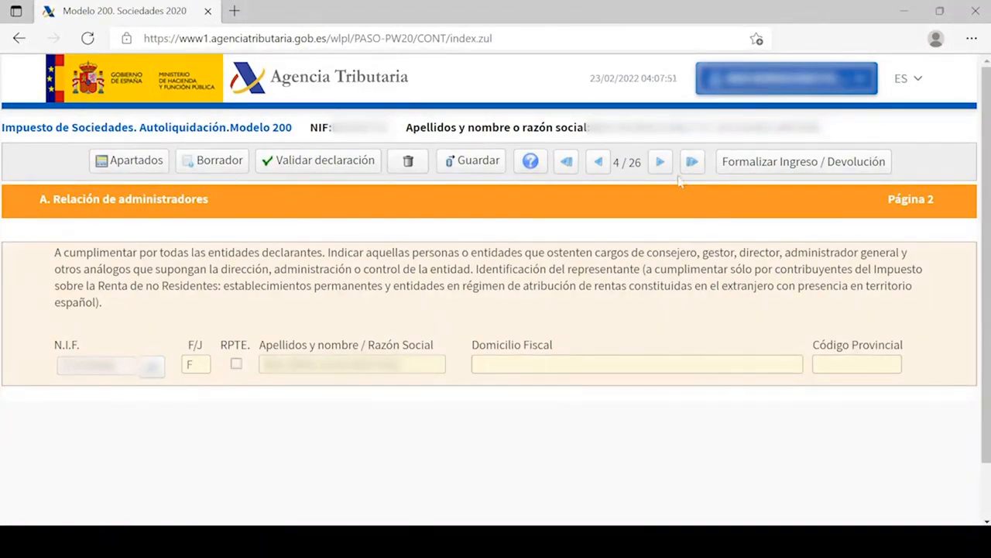
click(666, 165)
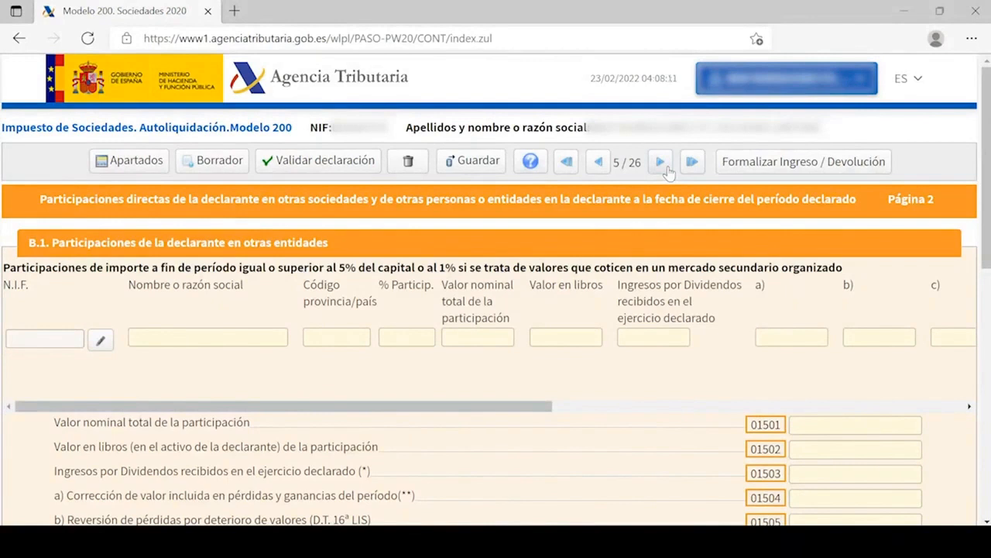
scroll(372, 414, down, 2)
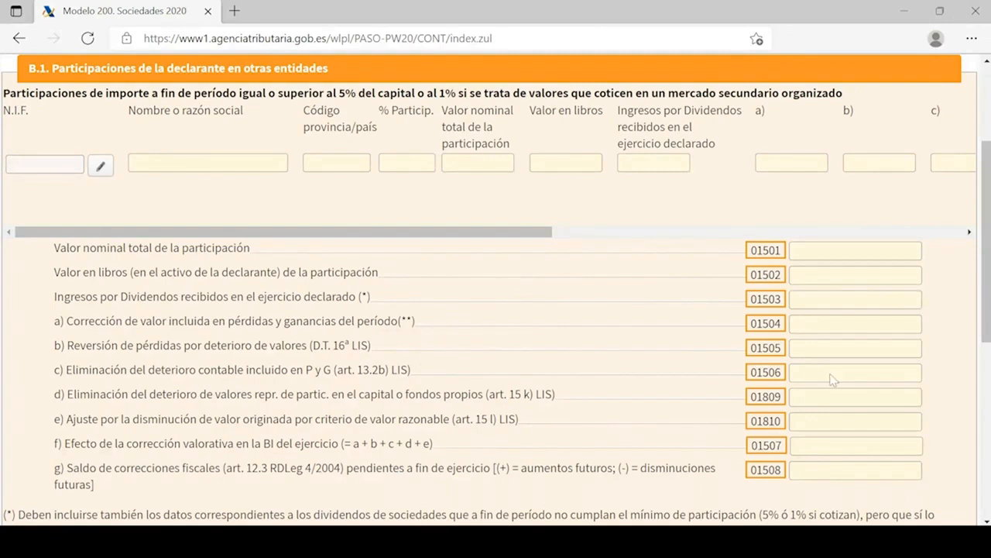
scroll(830, 380, down, 5)
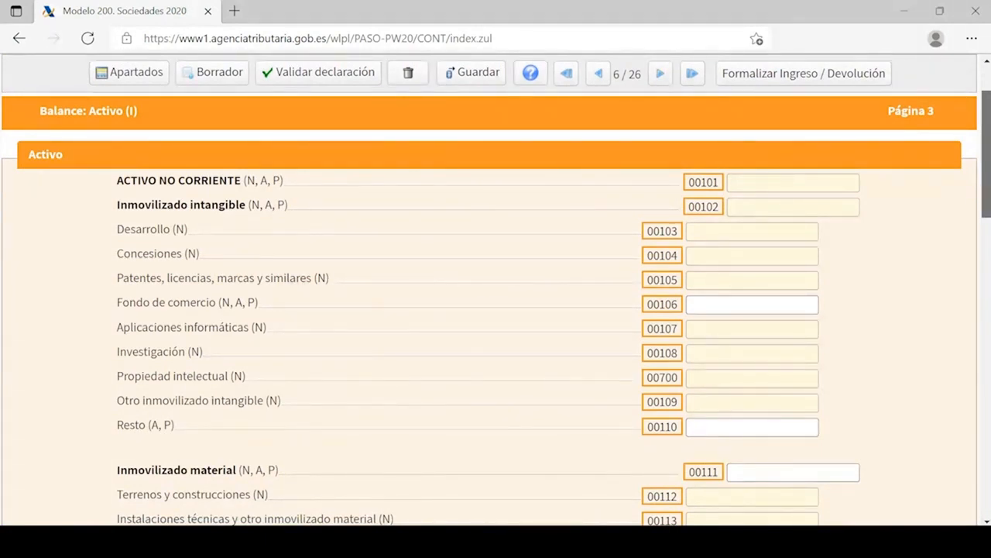
Examine the Balance: Activo (I) page, from non-current assets down to the current assets entries.
scroll(495, 290, down, 1)
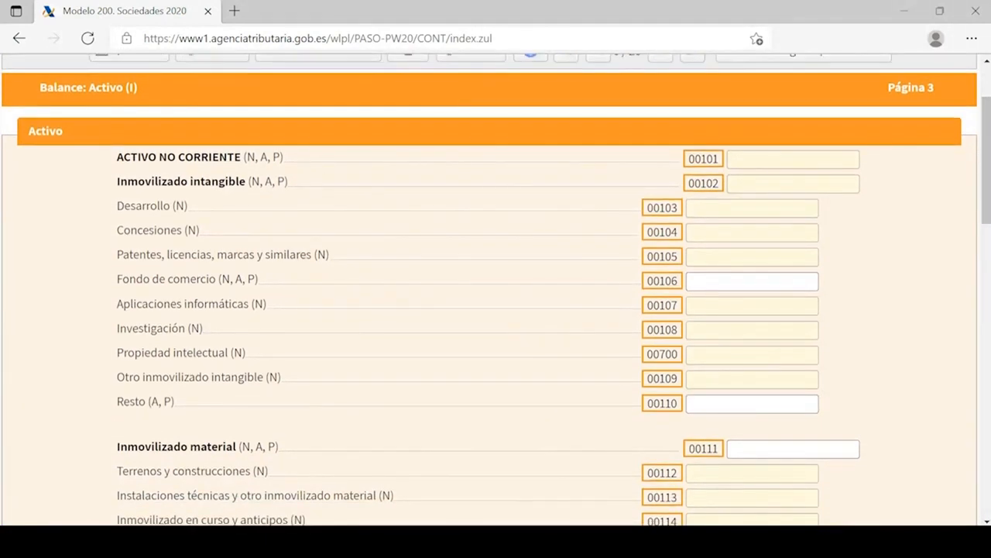
scroll(172, 376, down, 10)
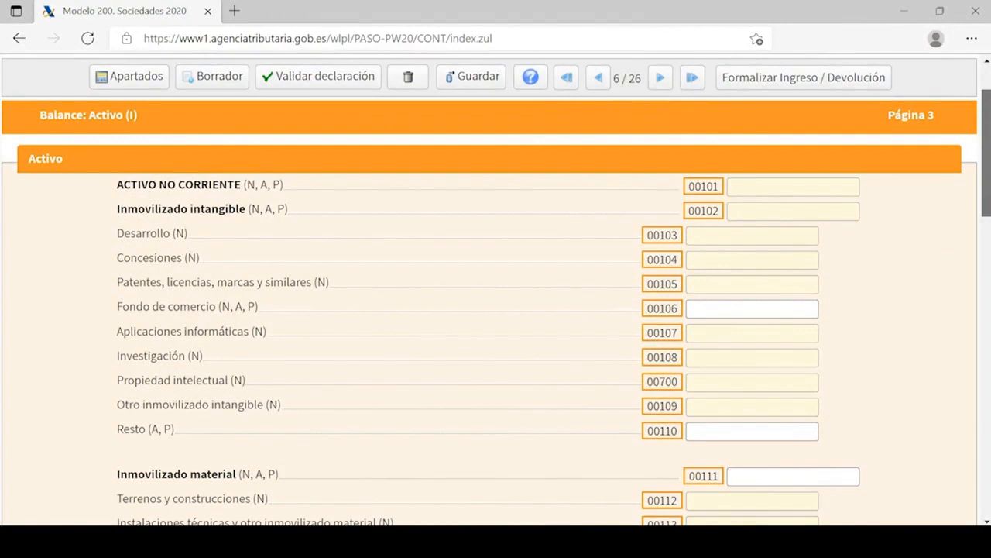
scroll(496, 289, down, 1)
scroll(189, 218, down, 3)
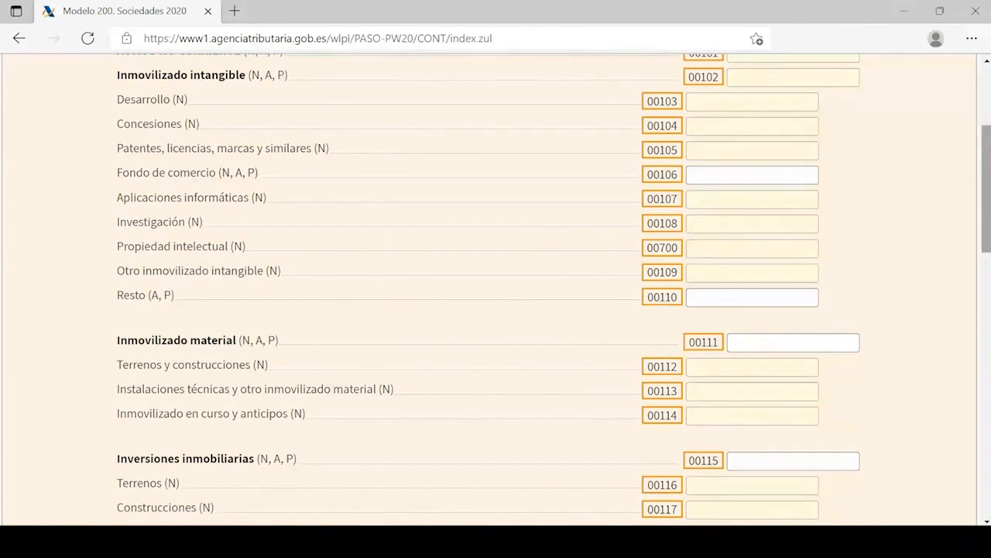
drag(987, 237, 987, 310)
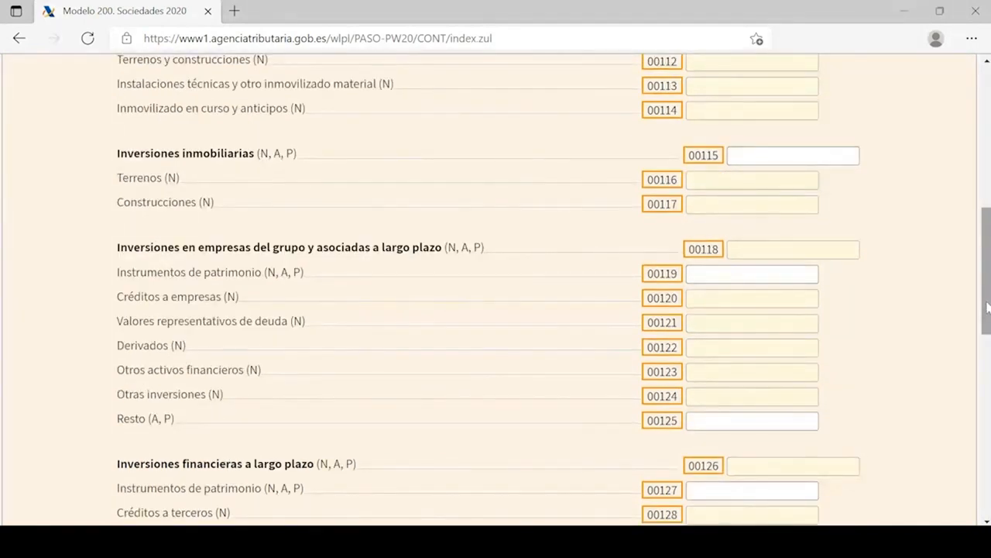
drag(987, 307, 987, 336)
scroll(496, 290, down, 3)
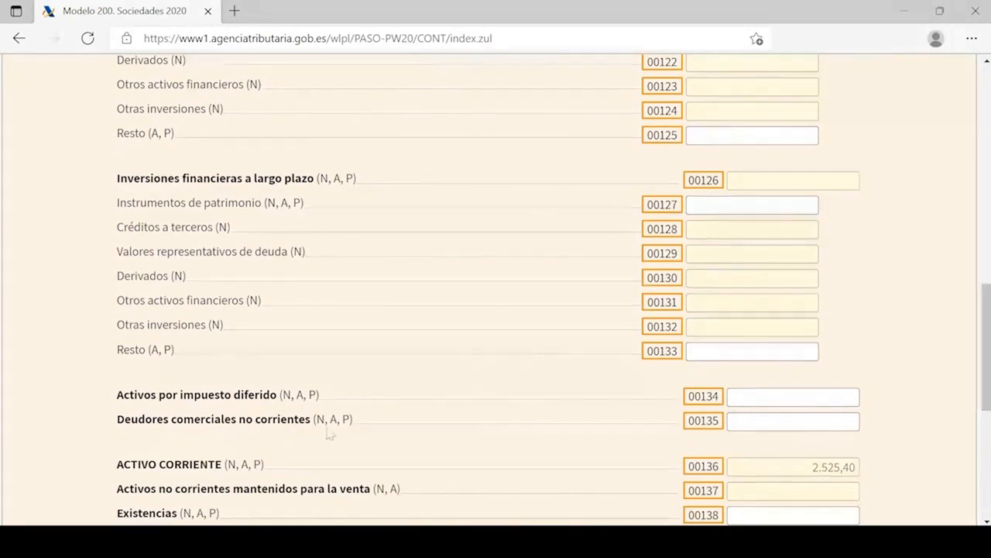
scroll(728, 417, down, 1)
scroll(434, 369, down, 1)
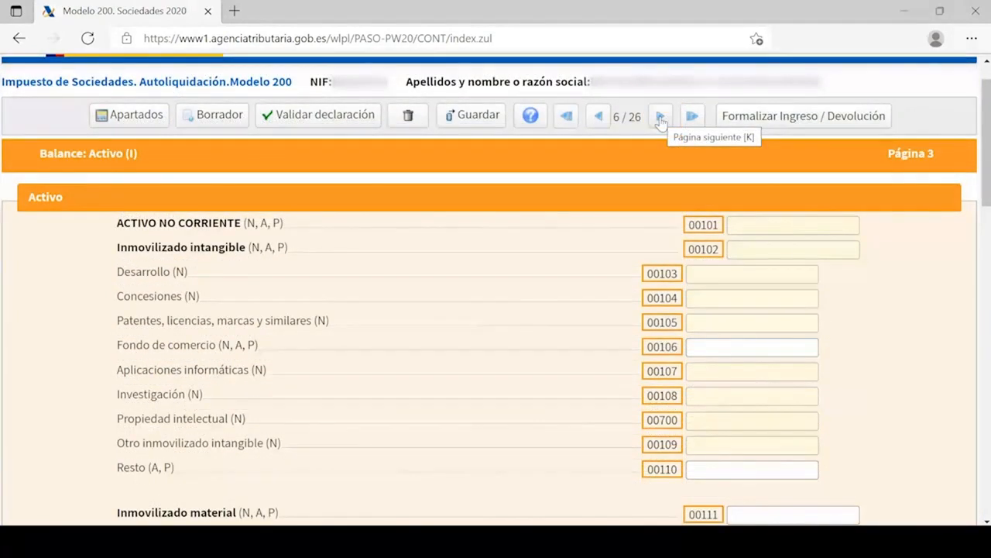
Advance to the Balance: Activo (II) page and examine trade debtors, short-term investments, accruals and cash entries.
click(661, 117)
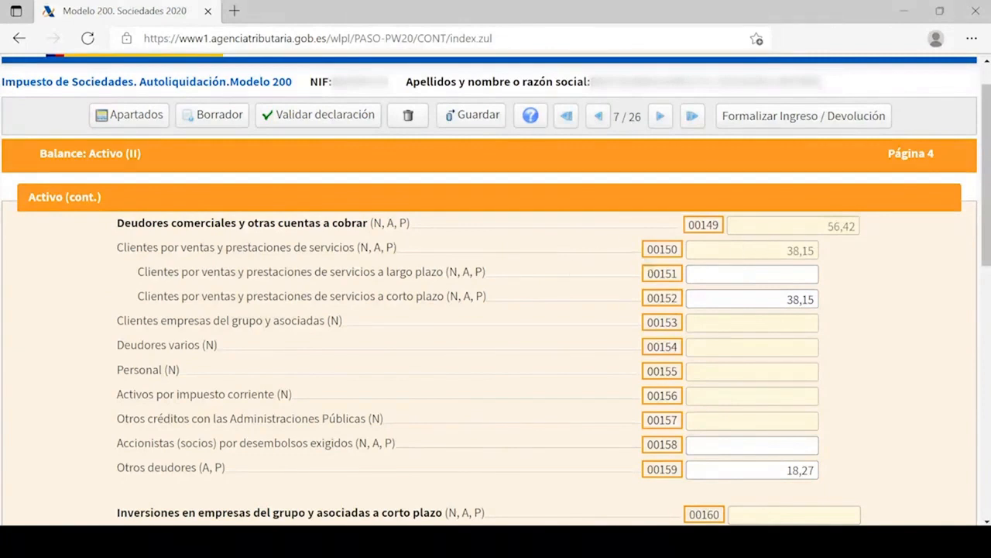
scroll(989, 294, down, 5)
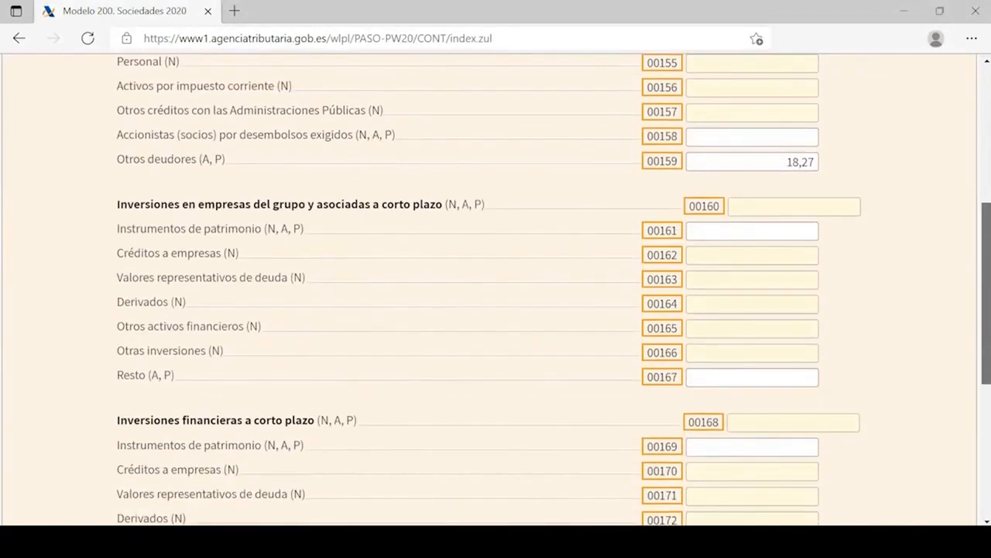
scroll(989, 294, down, 1)
scroll(989, 294, up, 1)
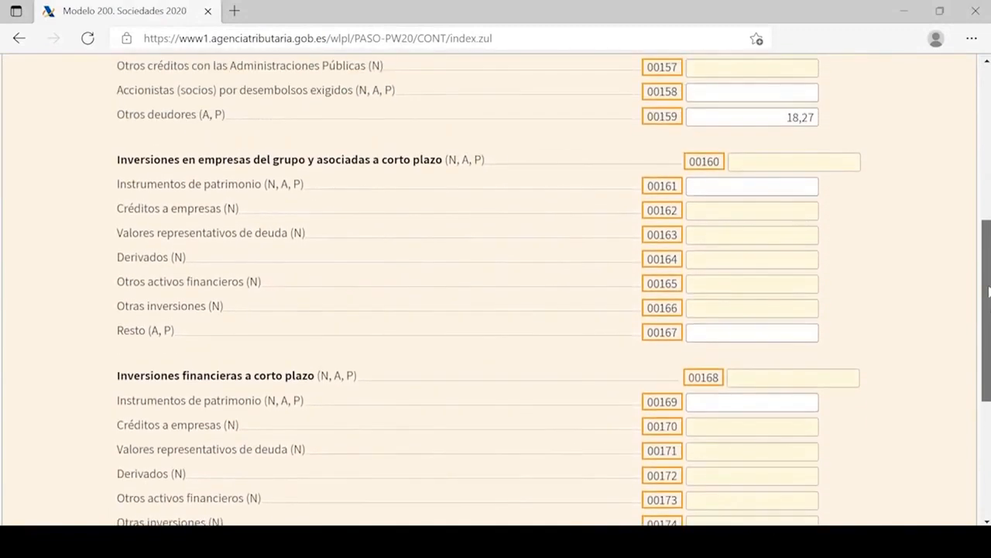
drag(989, 294, 989, 298)
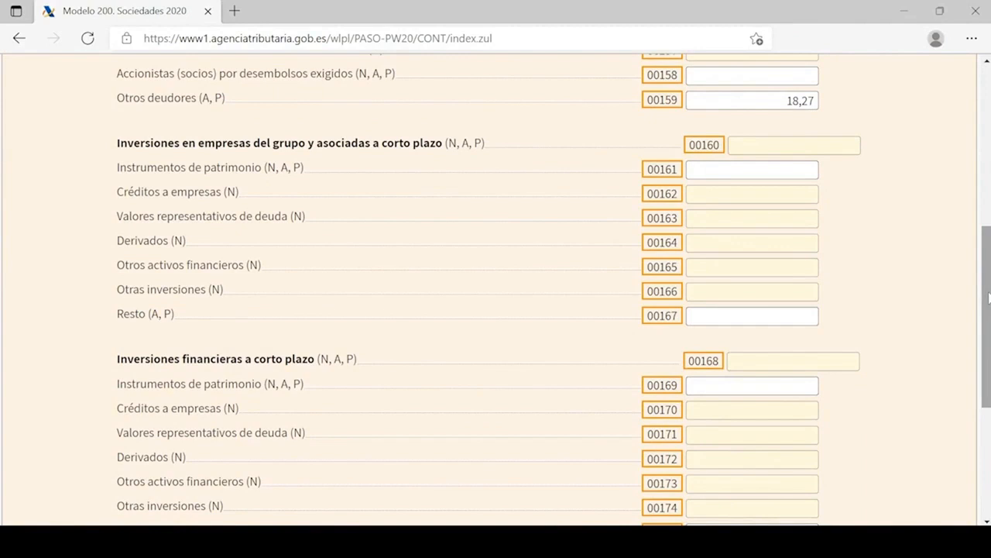
scroll(989, 298, down, 1)
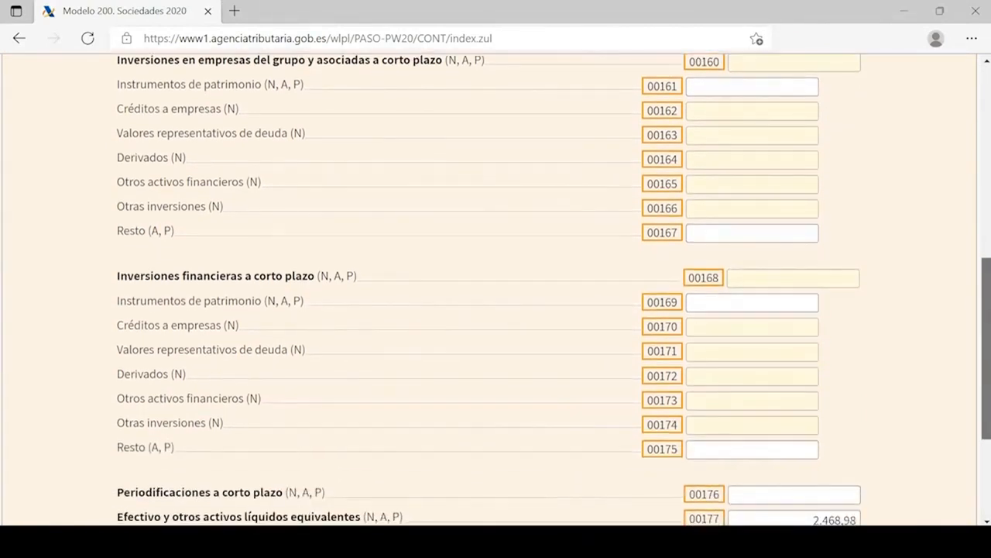
scroll(496, 288, down, 2)
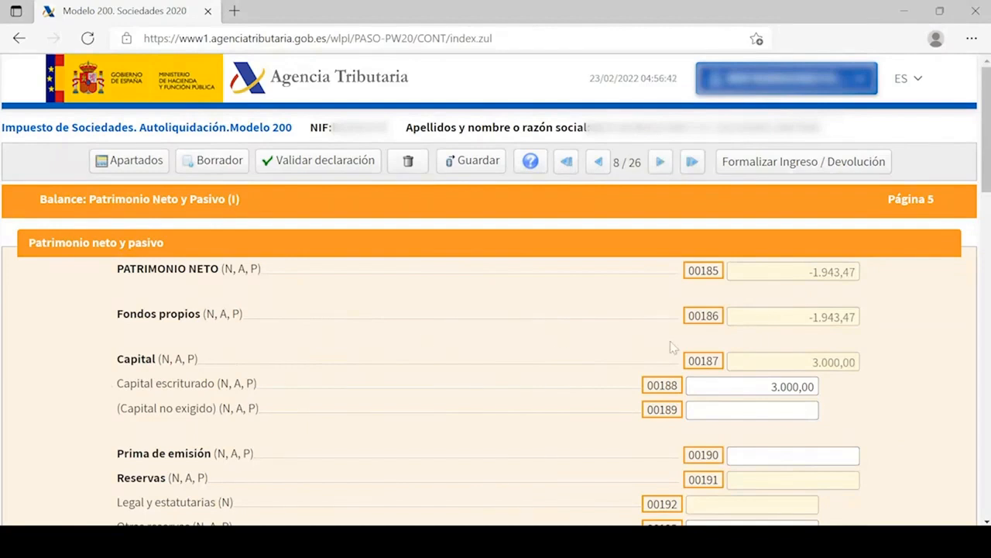
Examine the Balance: Patrimonio Neto y Pasivo (I) page, from capital and reserves down to the non-current liabilities.
scroll(671, 347, down, 3)
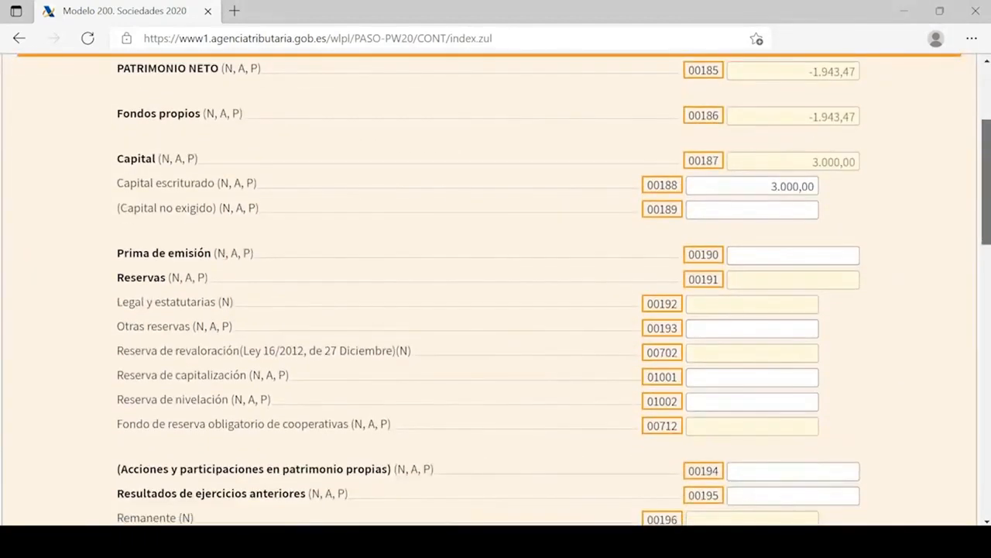
scroll(546, 287, down, 3)
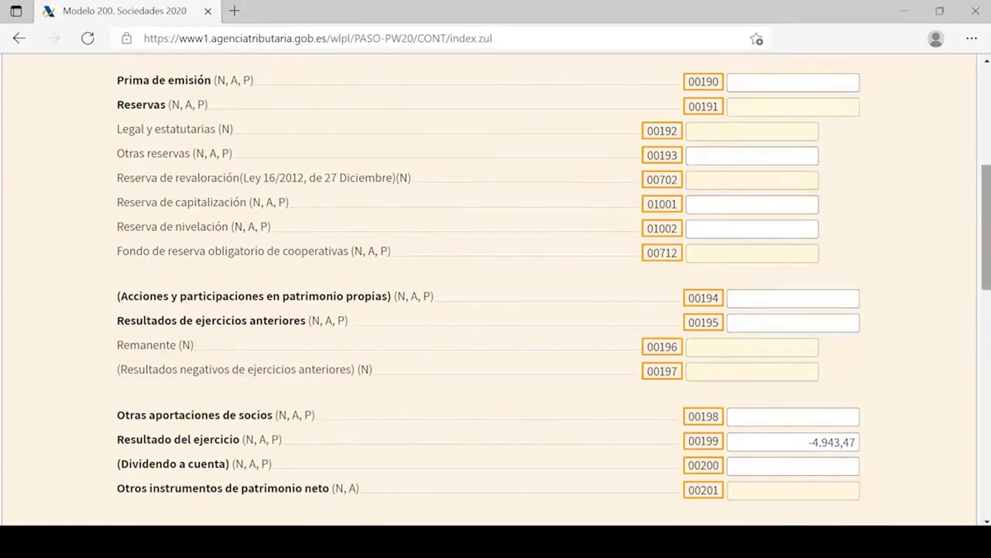
scroll(496, 290, down, 2)
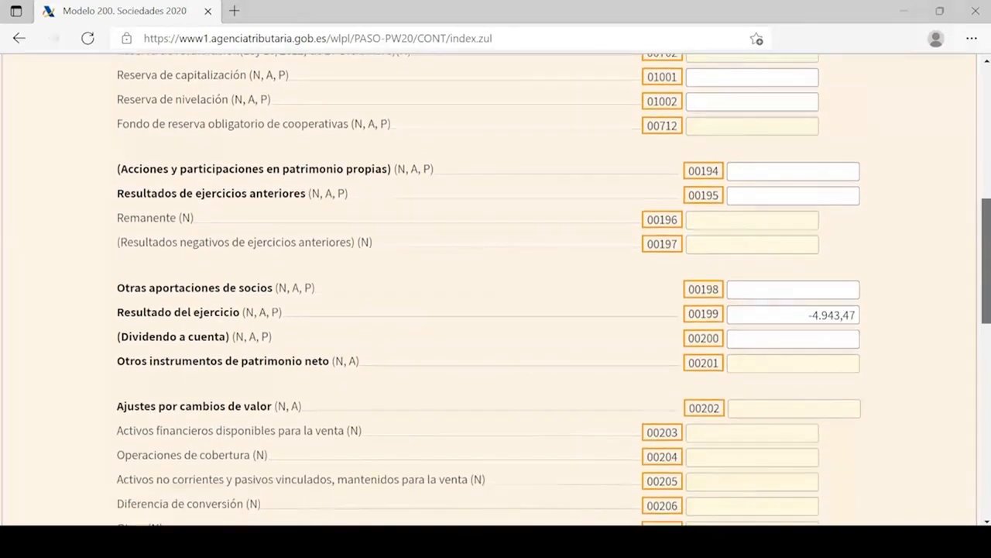
scroll(377, 319, down, 2)
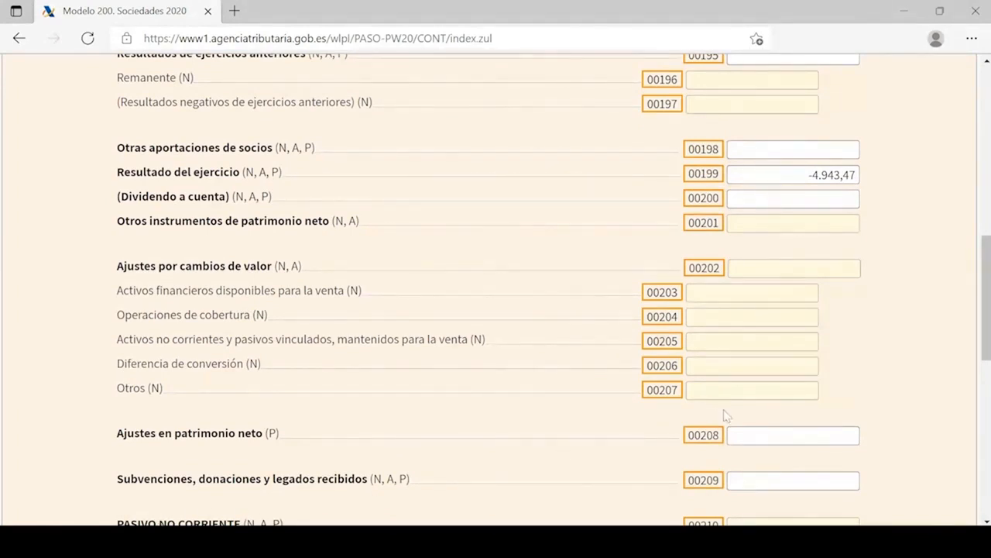
scroll(495, 295, down, 3)
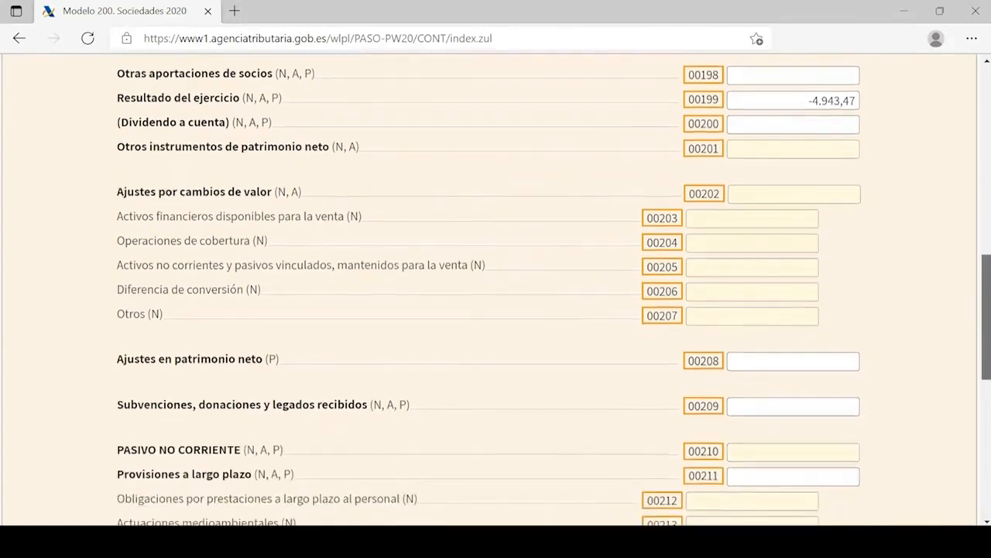
scroll(496, 294, down, 1)
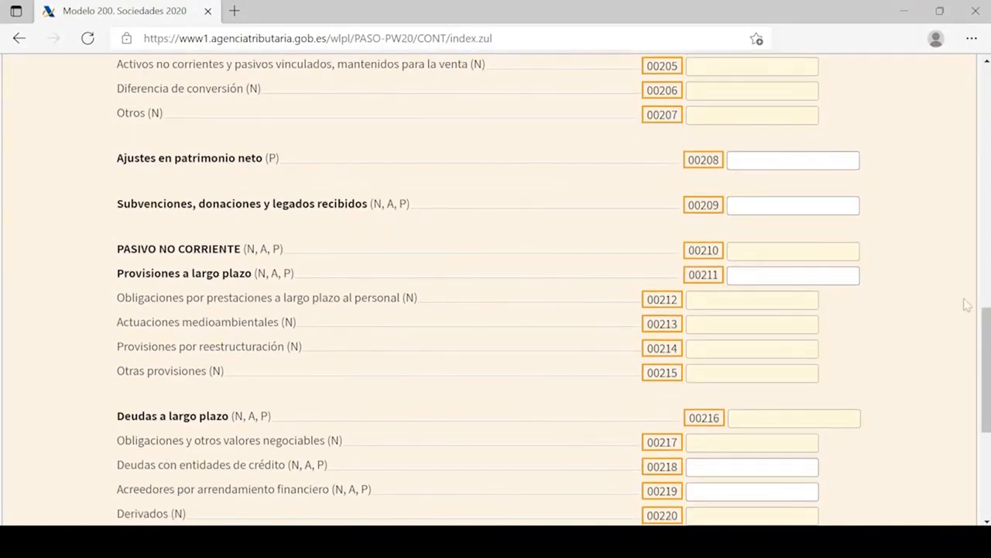
scroll(988, 345, down, 3)
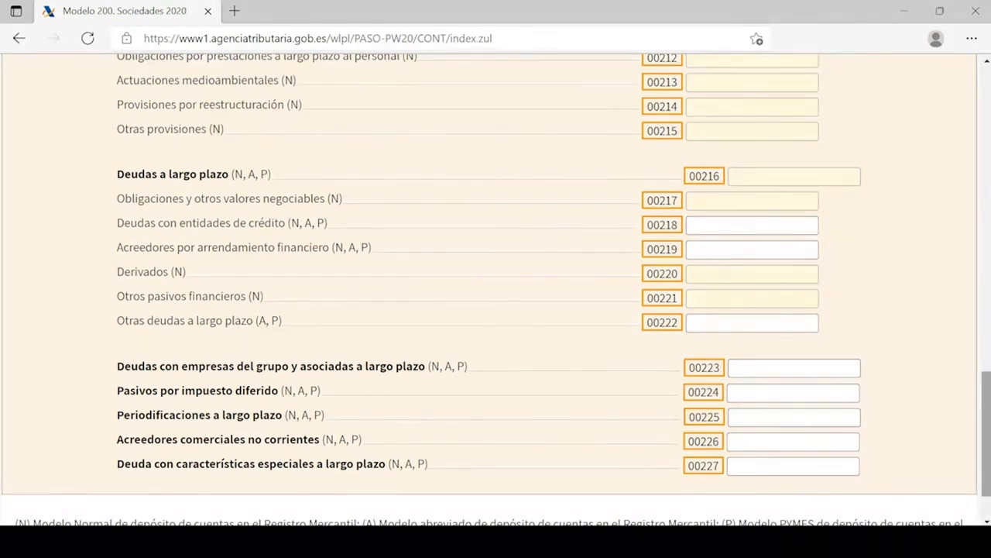
drag(988, 412, 989, 262)
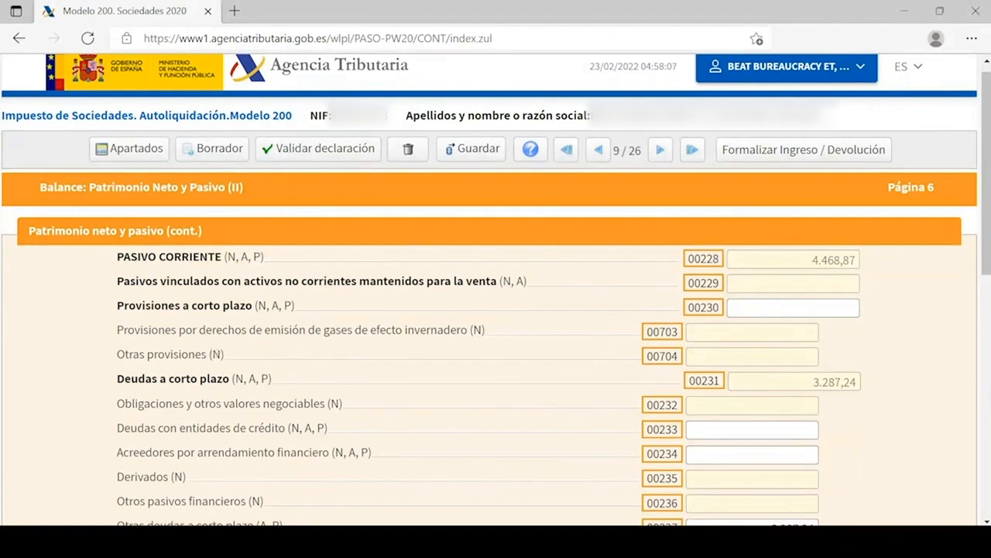
Examine the Balance: Patrimonio Neto y Pasivo (II) page, from current liabilities down to the total equity and liabilities.
scroll(495, 310, down, 3)
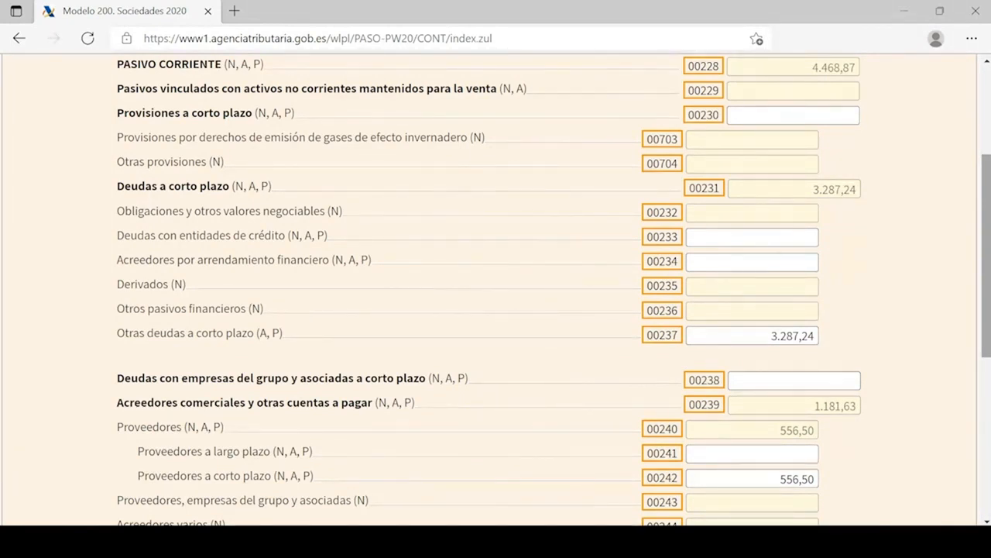
scroll(495, 310, down, 3)
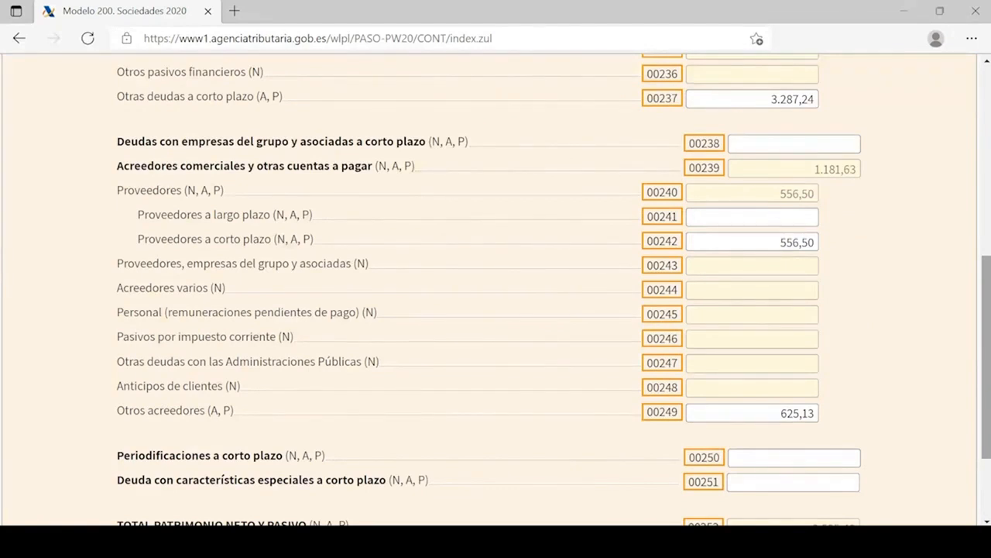
scroll(496, 287, down, 2)
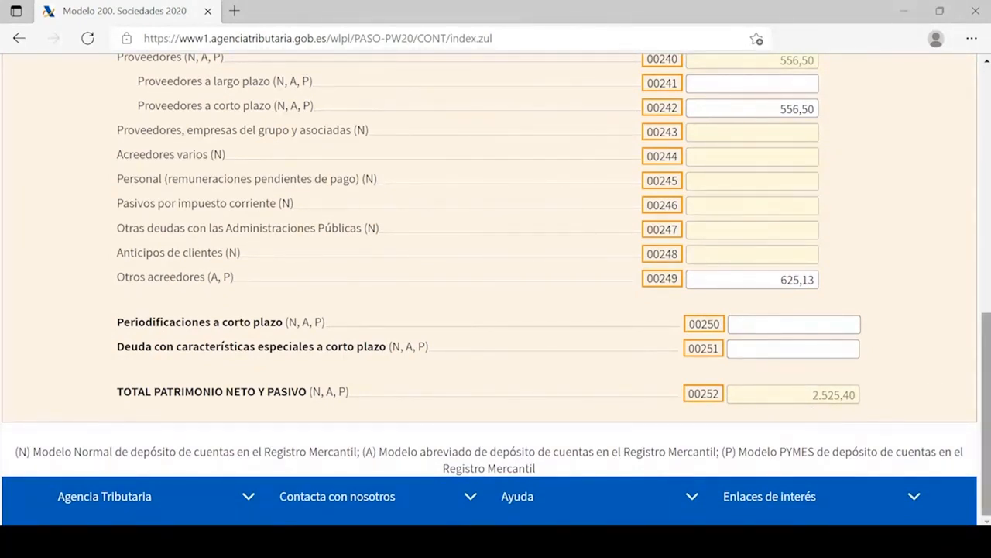
Advance to Cuenta de Pérdidas y Ganancias (I) and examine turnover, supplies, personnel expenses, other operating expenses and depreciation.
scroll(815, 411, up, 10)
click(661, 165)
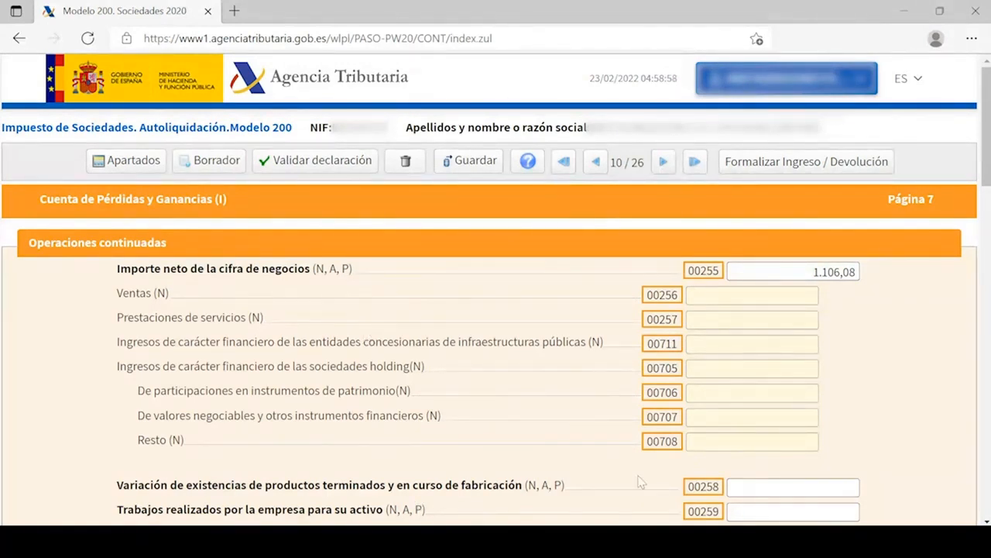
scroll(985, 193, down, 3)
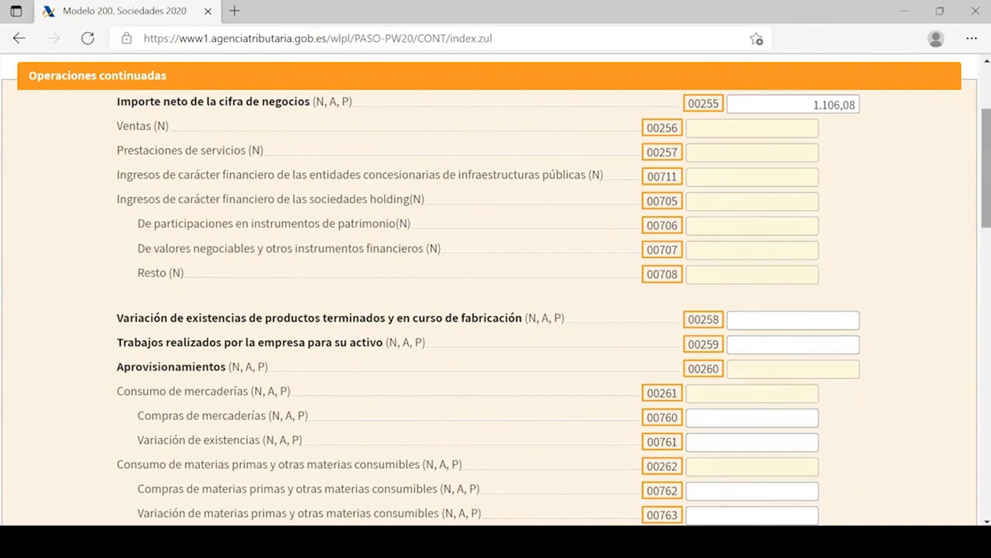
scroll(985, 194, down, 5)
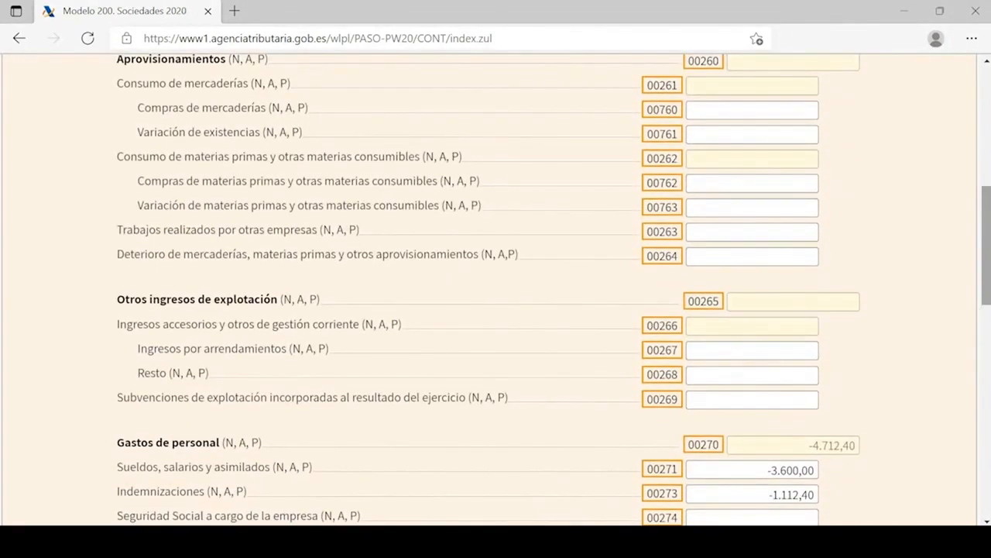
scroll(554, 290, down, 3)
scroll(554, 289, down, 3)
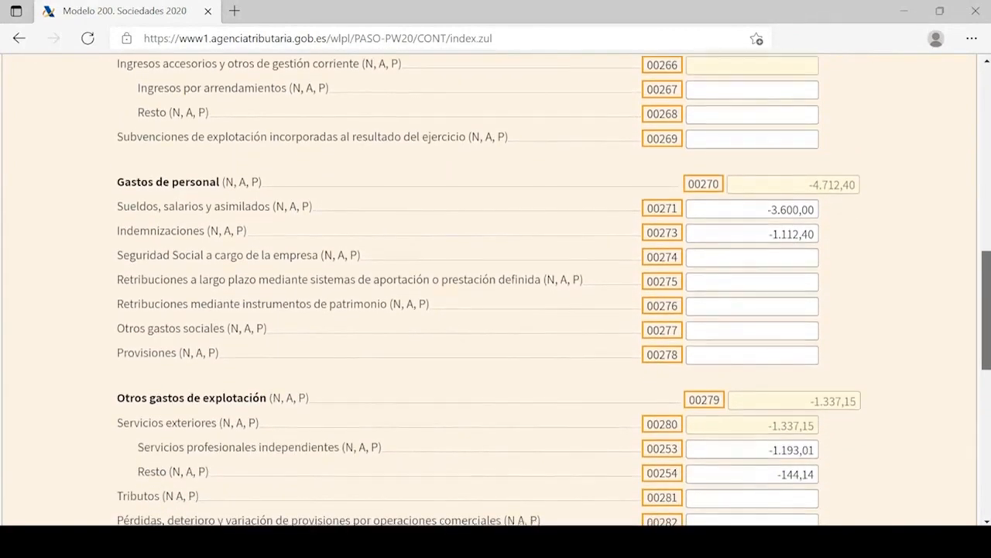
scroll(554, 290, down, 5)
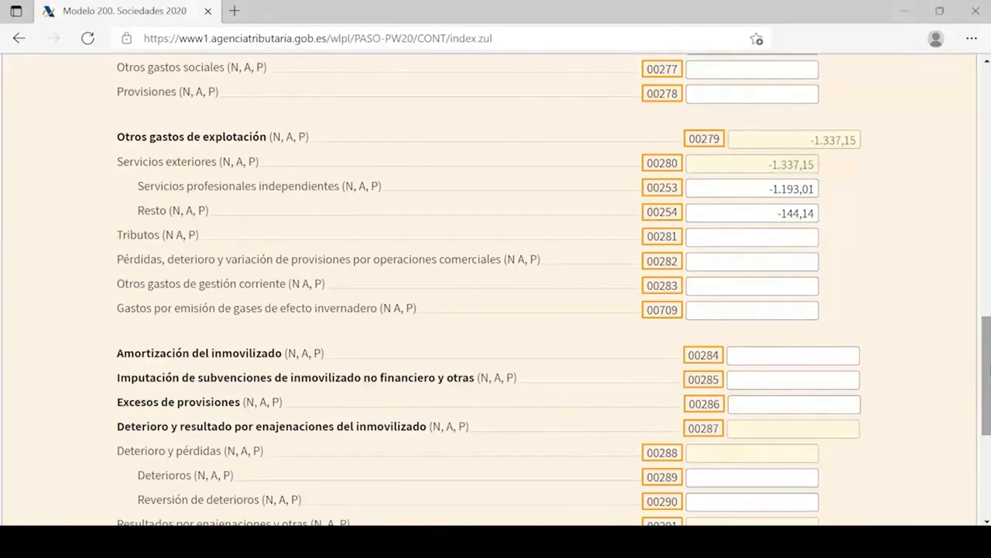
drag(985, 367, 986, 441)
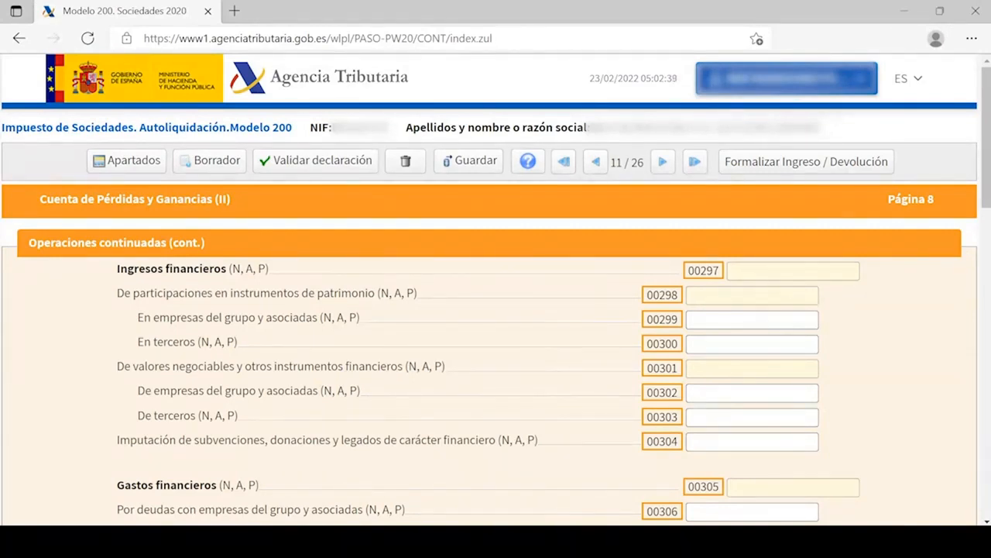
Examine Cuenta de Pérdidas y Ganancias (II), from financial income and expenses down to the Operaciones interrumpidas section.
scroll(496, 290, down, 3)
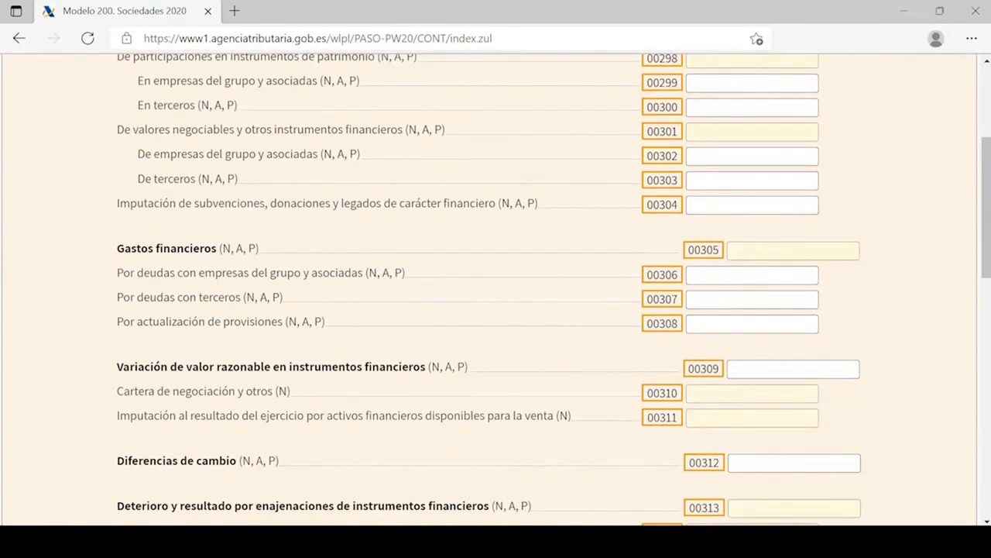
scroll(495, 289, down, 1)
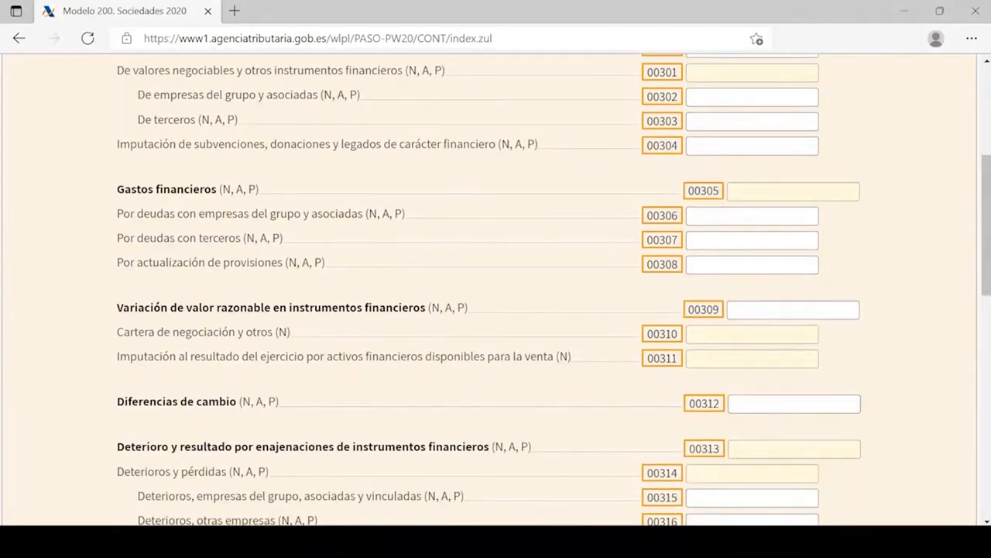
scroll(495, 289, down, 1)
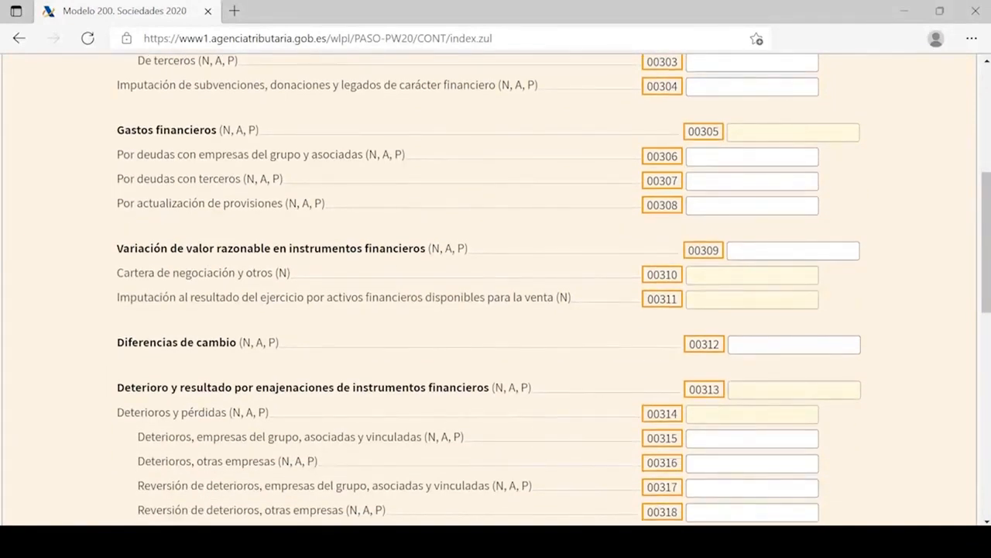
scroll(496, 290, down, 1)
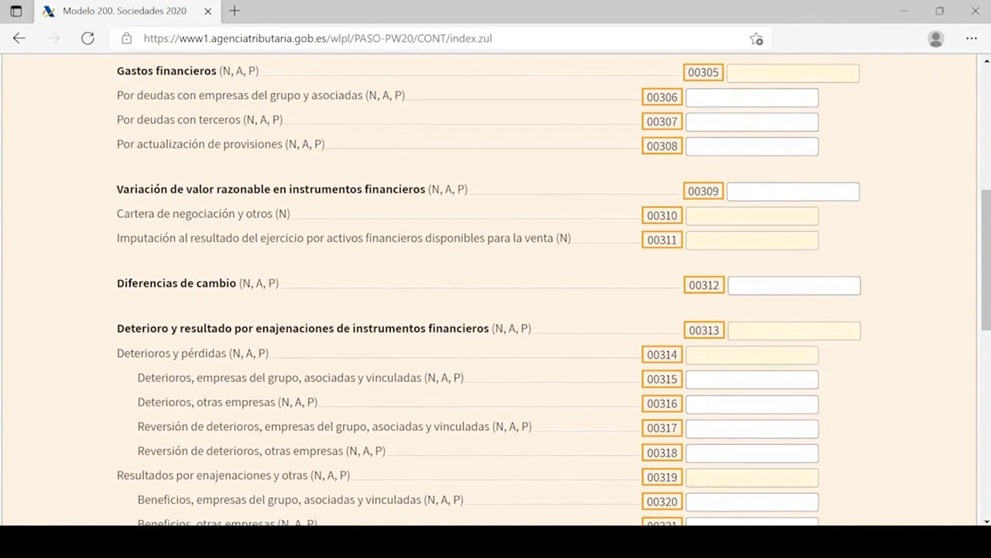
scroll(496, 289, down, 4)
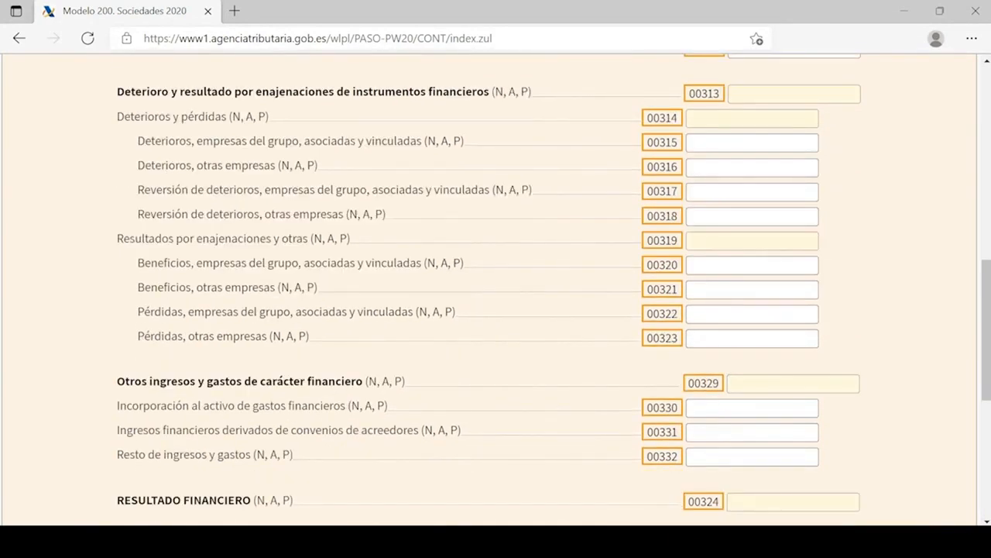
scroll(496, 290, down, 2)
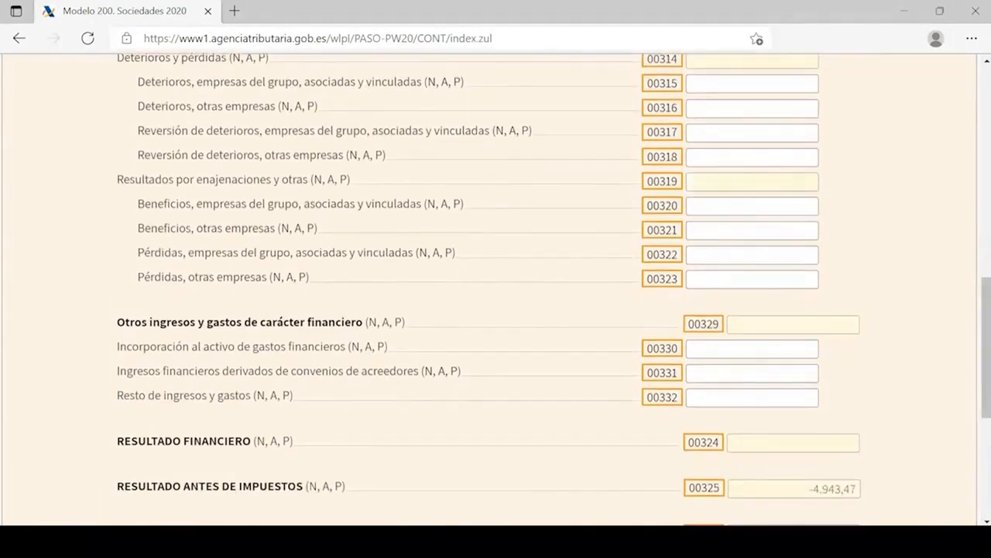
scroll(496, 290, down, 1)
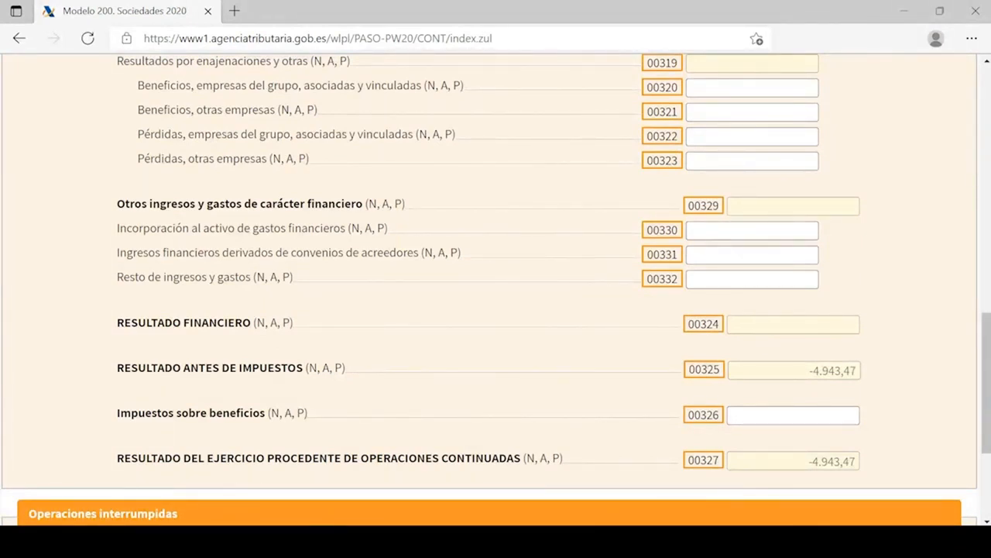
scroll(495, 289, down, 1)
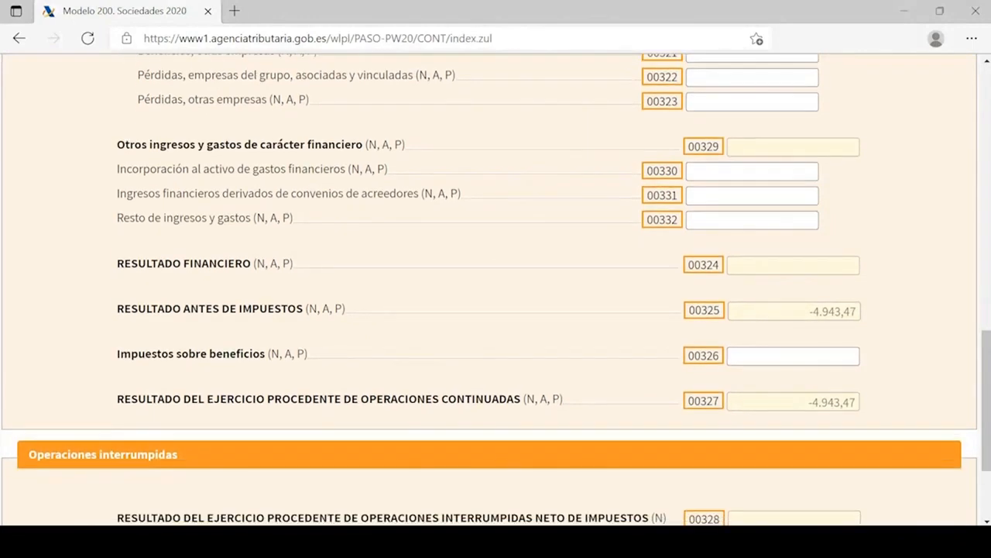
scroll(495, 289, down, 2)
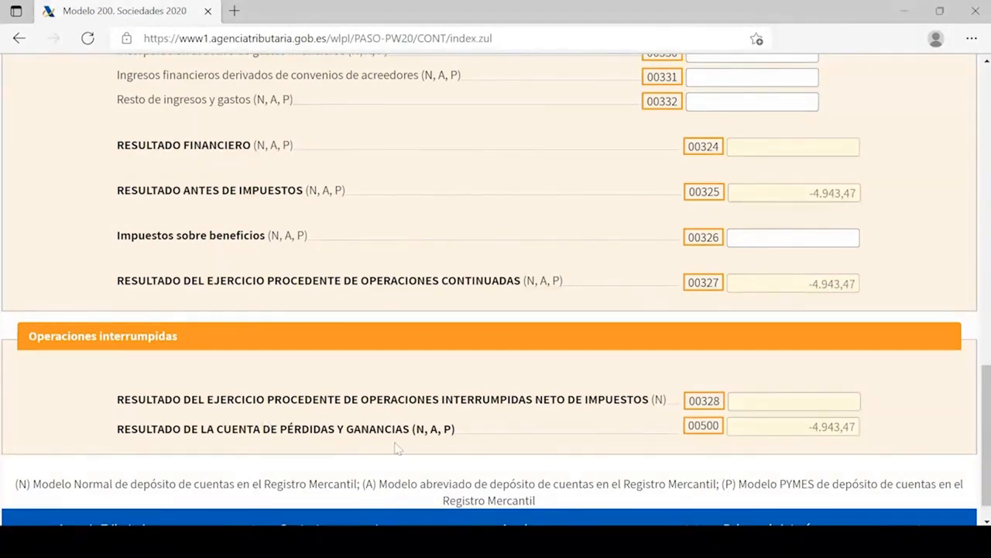
Advance to Liquidación (I) and examine the profit and loss result and the detailed list of its corrections.
drag(985, 399, 979, 94)
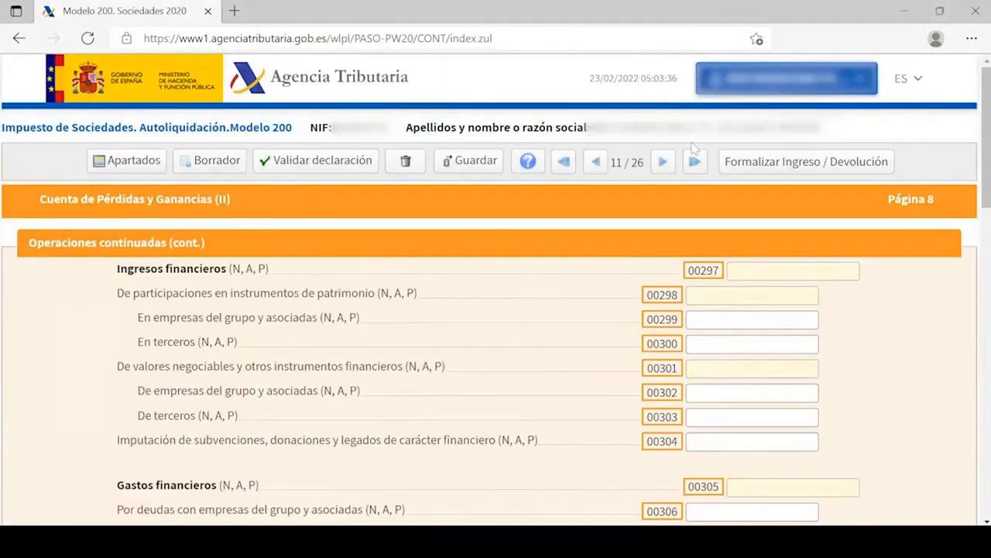
click(663, 161)
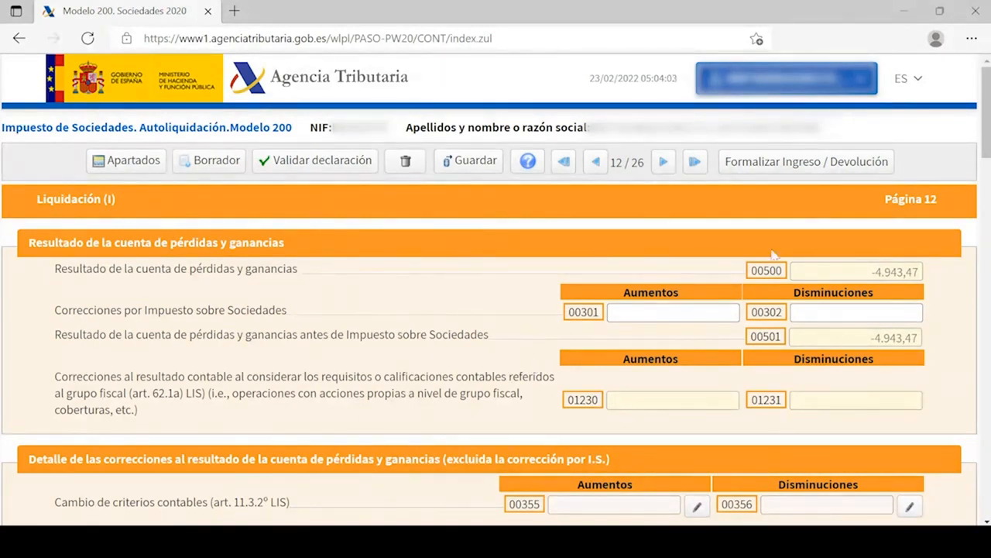
drag(987, 142, 986, 210)
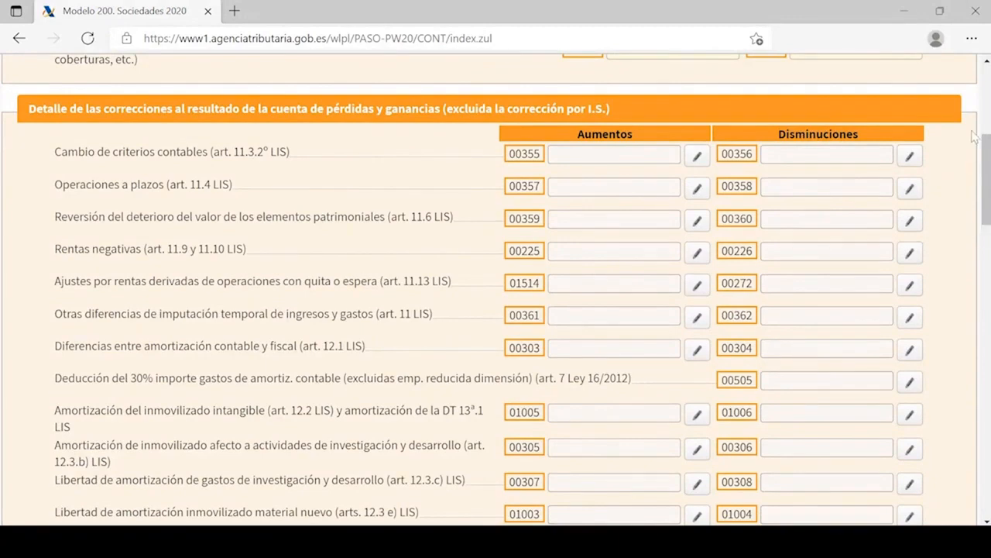
drag(987, 151, 987, 318)
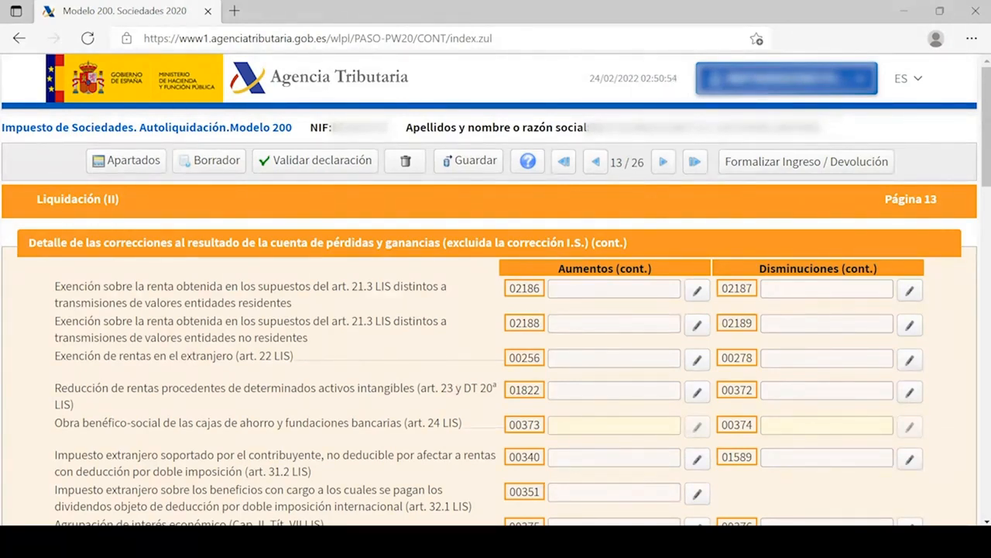
Examine the Liquidación (II) pages, from the continued corrections to the Base Imponible section and the Reserva de nivelación.
drag(989, 495, 990, 479)
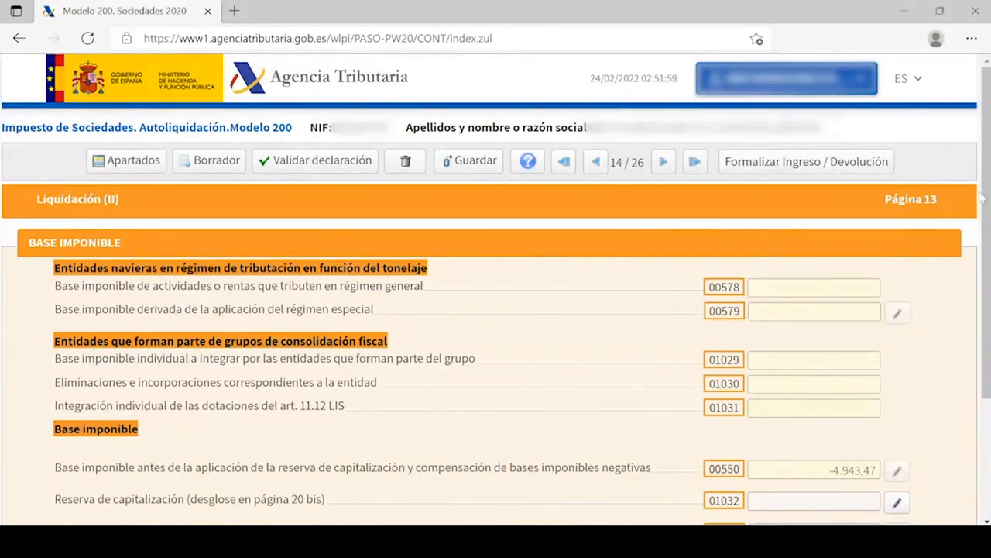
scroll(435, 290, down, 3)
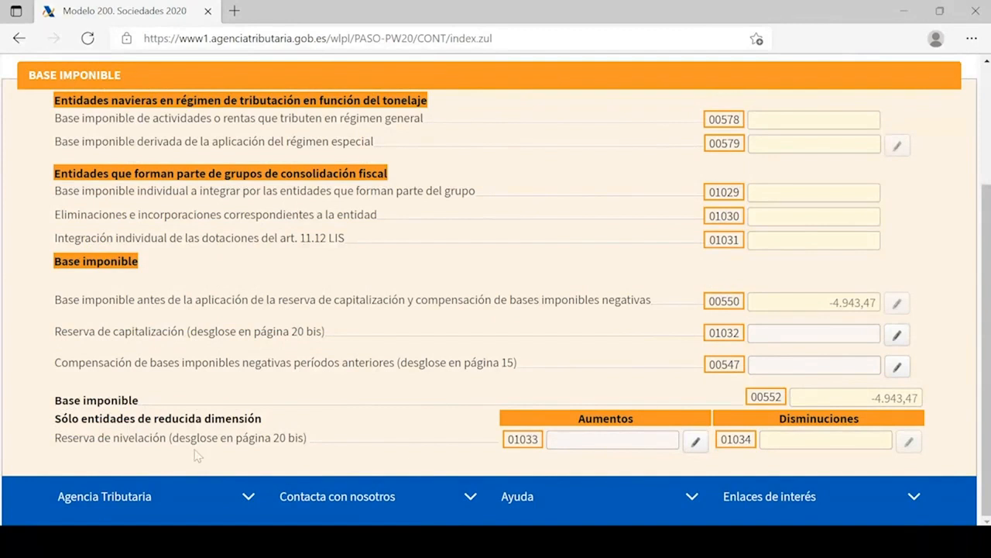
Advance to Liquidación (III) and examine the tax base after the reserva de nivelación, the Tipo de gravamen and the Cuota íntegra.
click(665, 161)
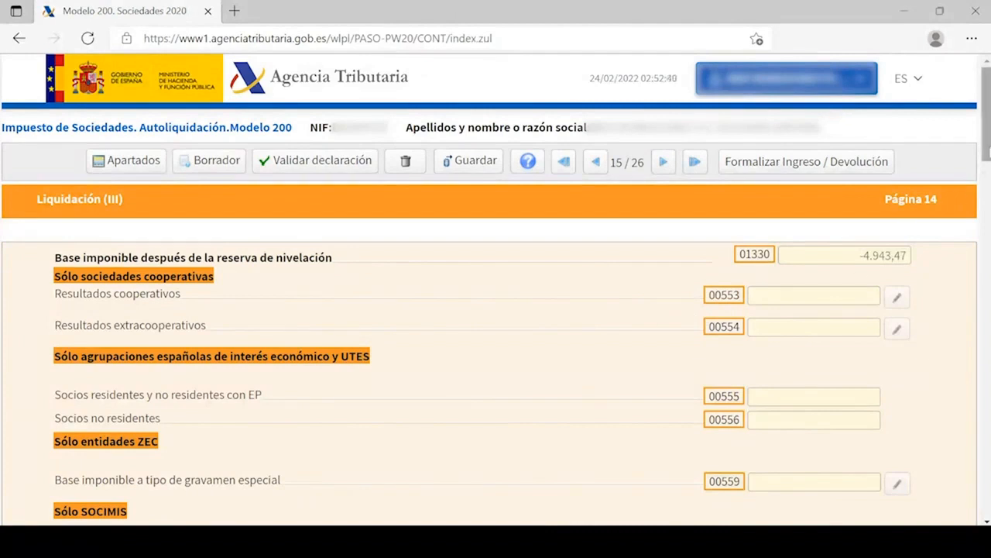
scroll(961, 202, down, 2)
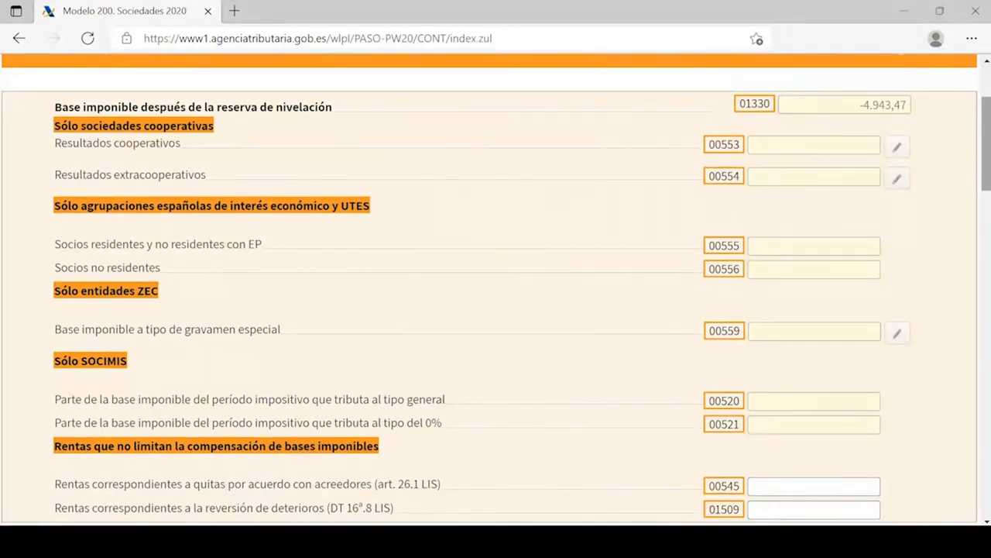
click(989, 199)
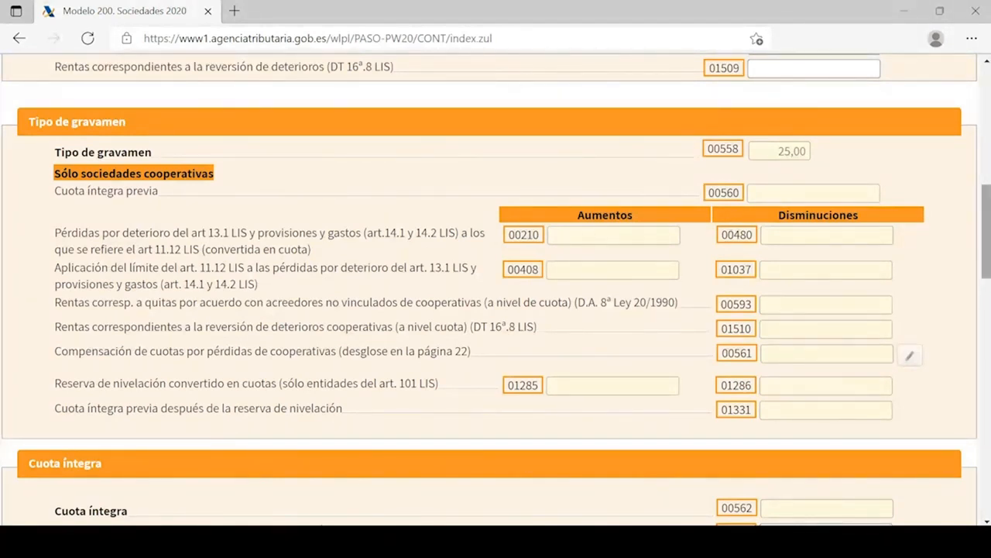
scroll(980, 216, down, 2)
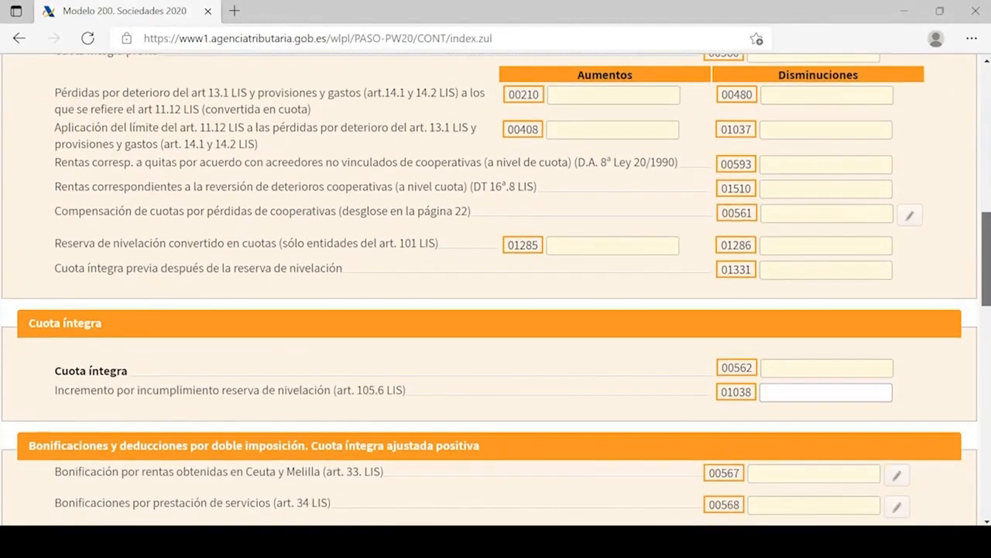
scroll(980, 256, down, 2)
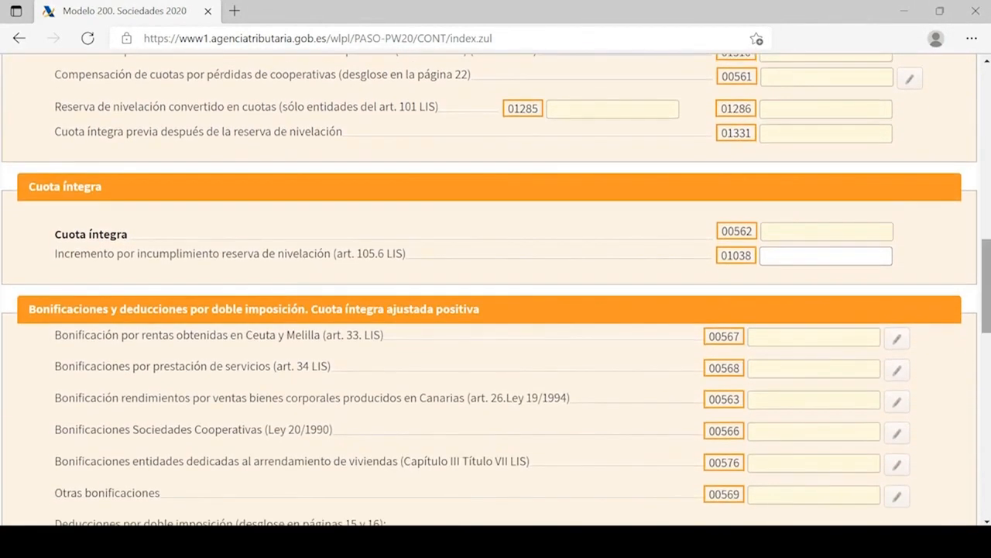
Examine the double taxation allowances and deductions and the Otras deducciones section, down to the Cuota líquida positiva.
scroll(496, 310, down, 3)
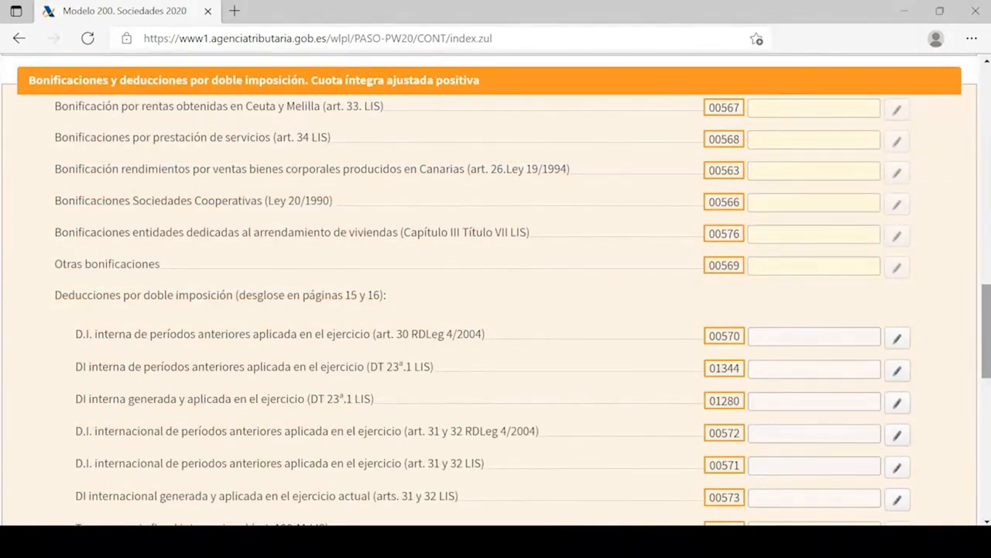
scroll(808, 251, down, 5)
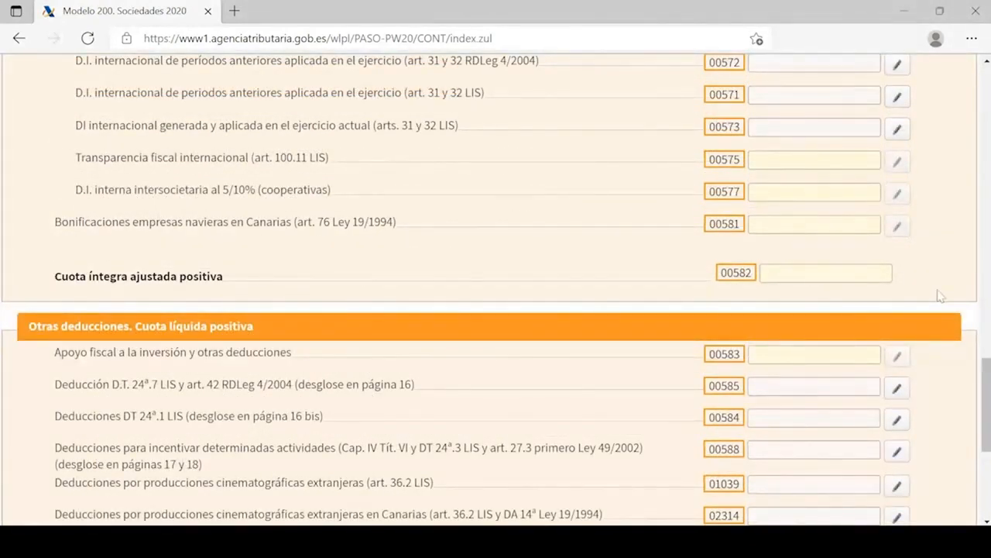
drag(986, 400, 987, 433)
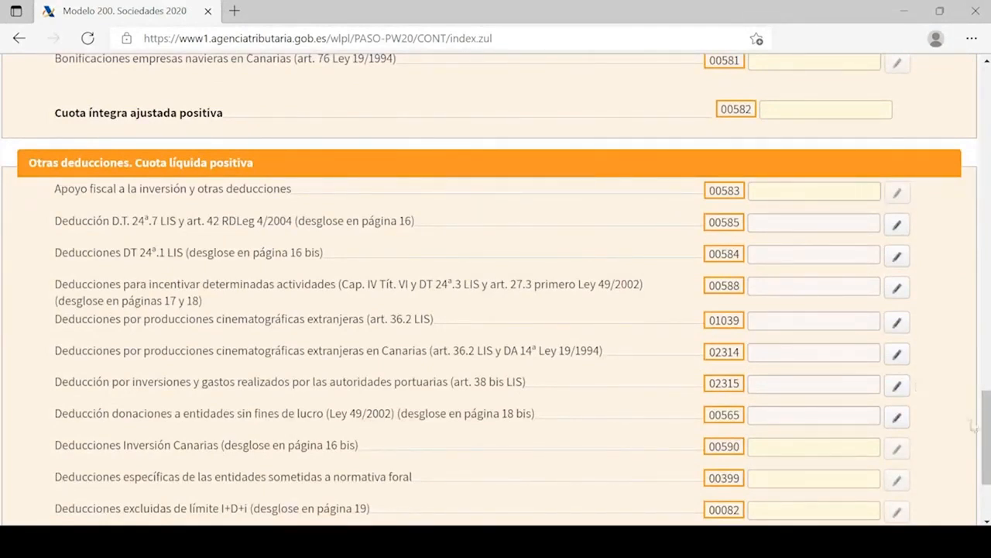
scroll(972, 426, down, 3)
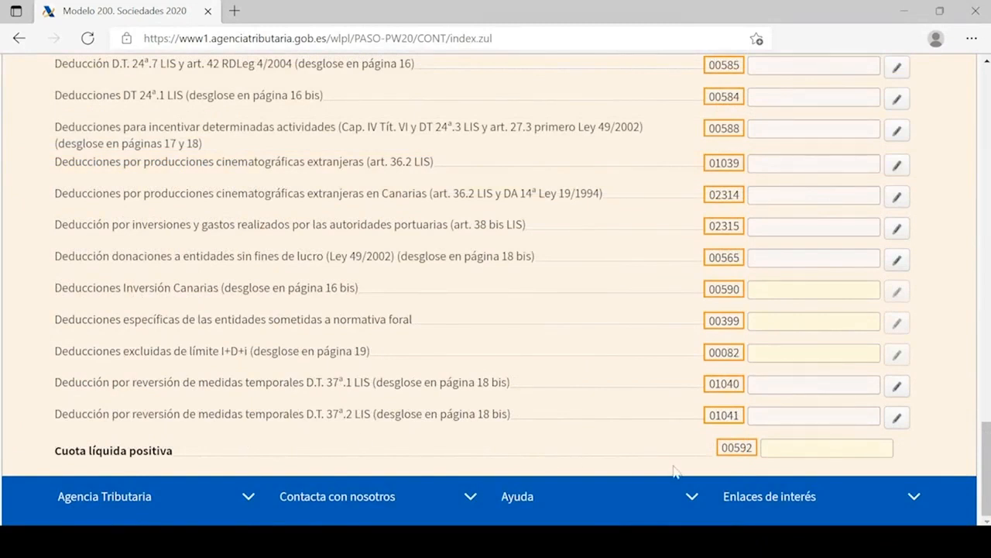